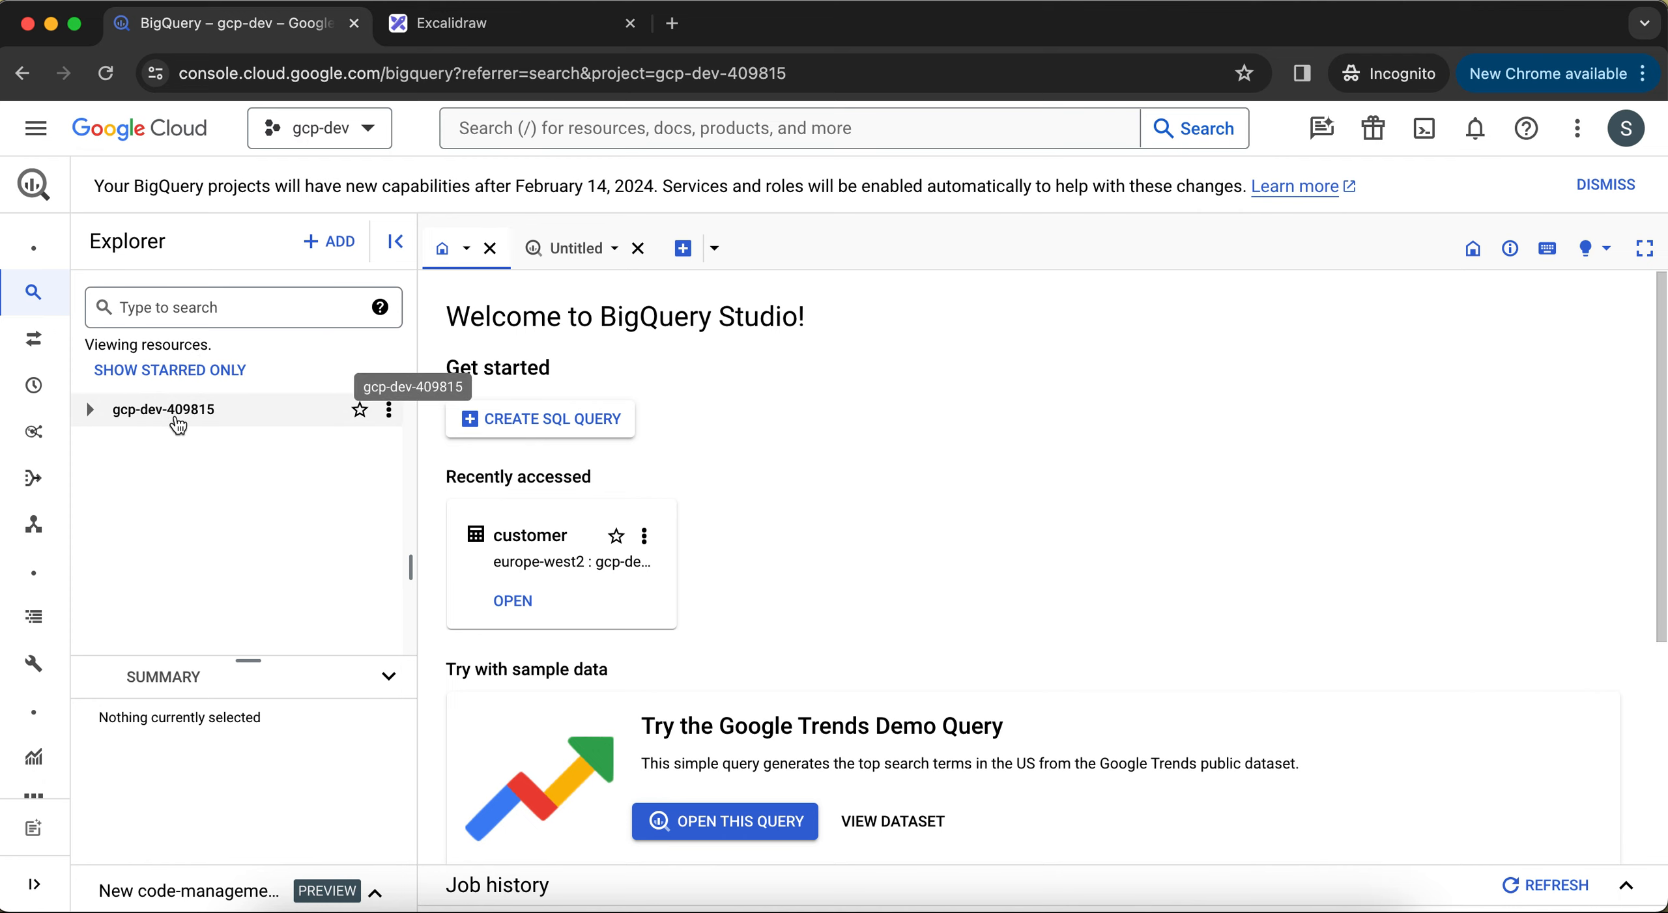
- Check the available projects and look through the gcp-dev-409815 project's bq_gcs_loads dataset
{"action": "left_click", "coordinate": [362, 128]}
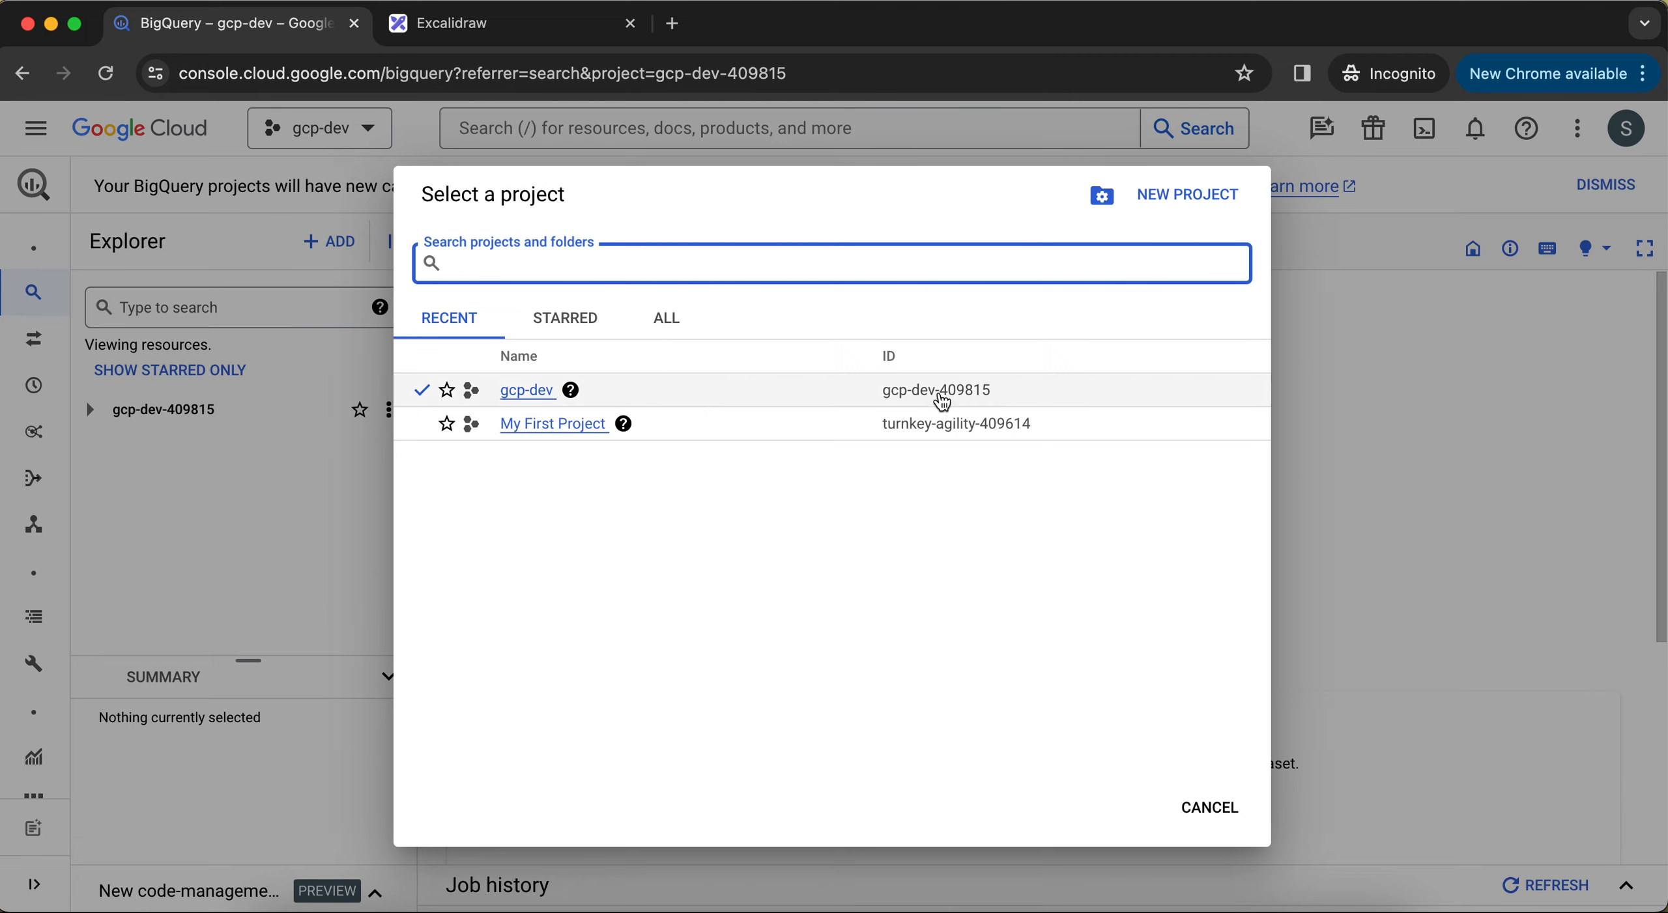
{"action": "left_click", "coordinate": [1205, 806]}
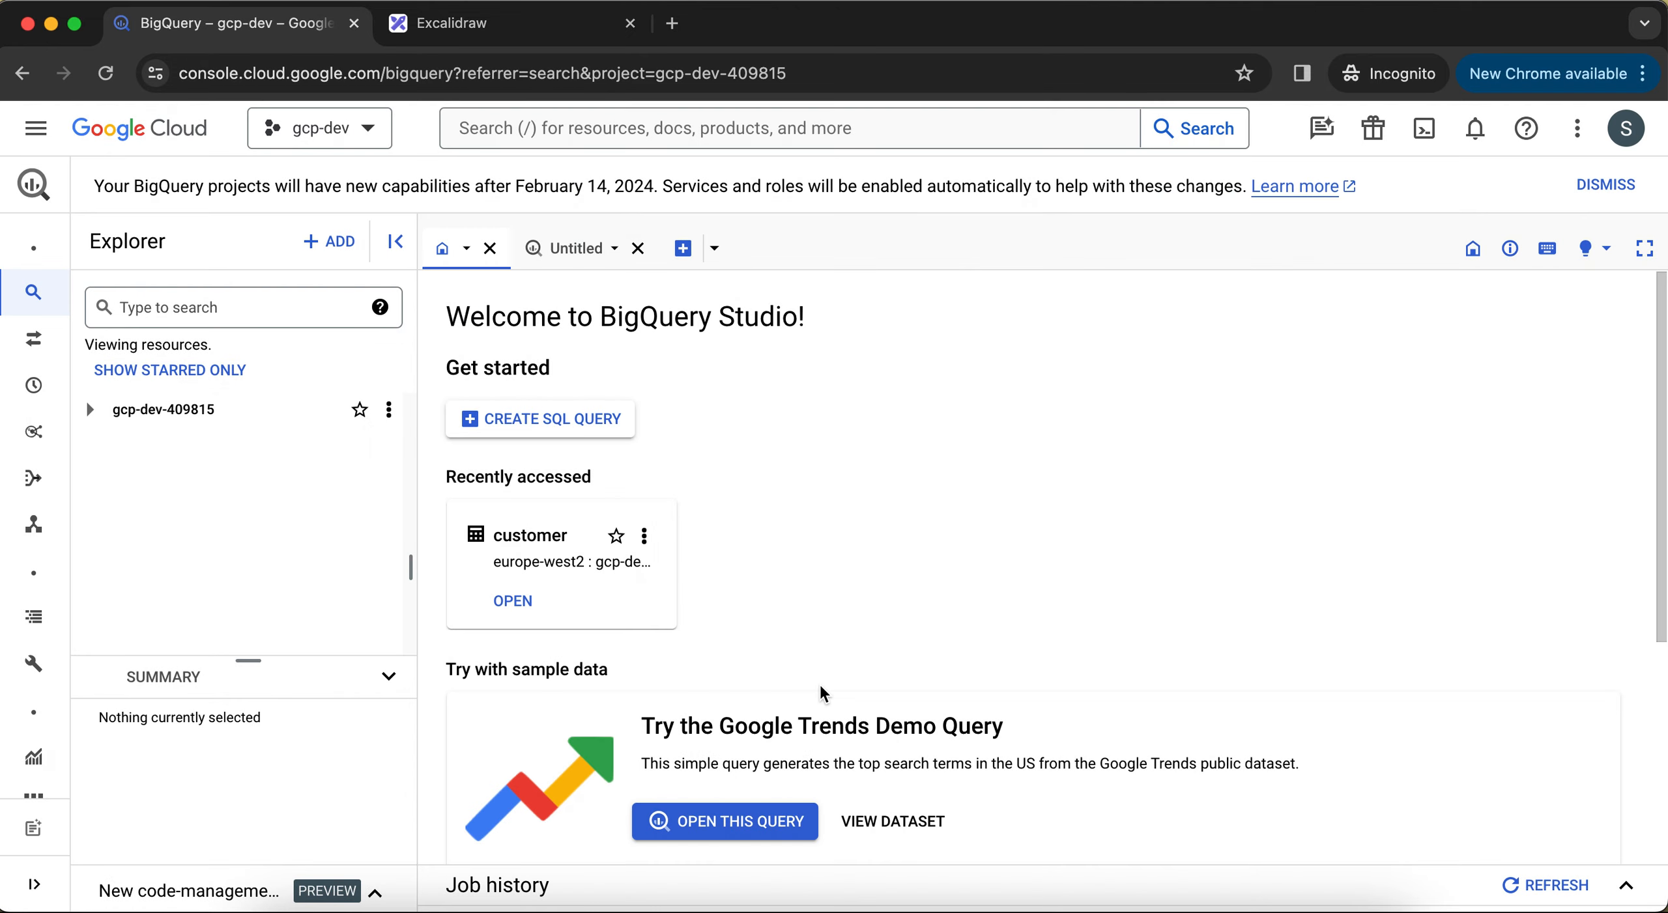
{"action": "left_click", "coordinate": [92, 413]}
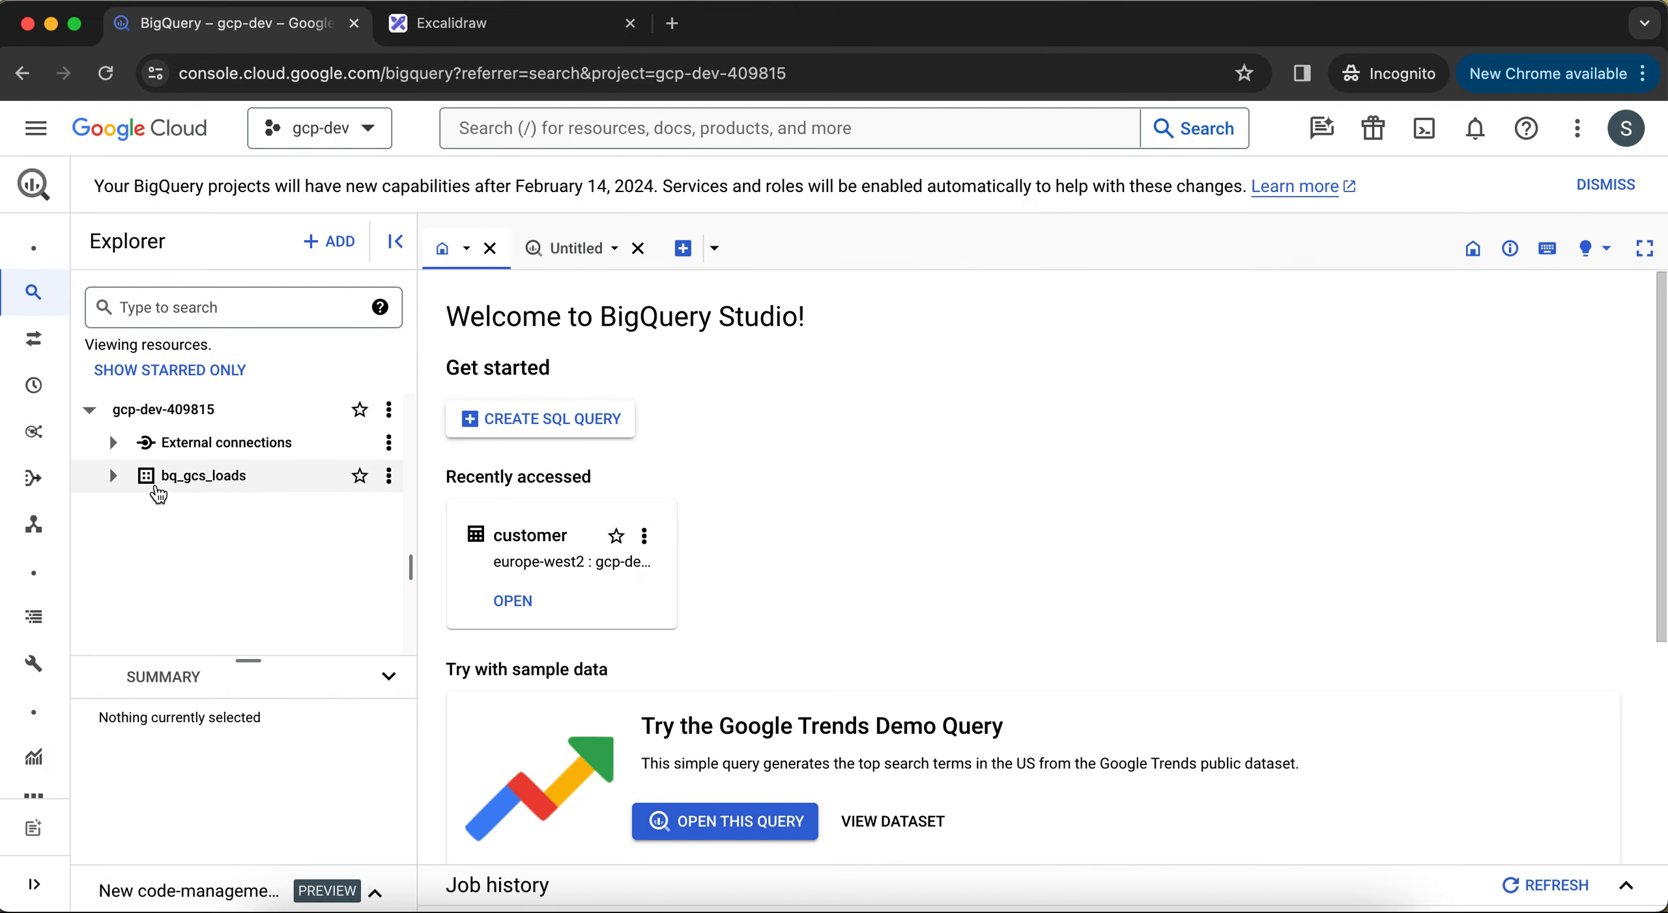
{"action": "left_click", "coordinate": [112, 477]}
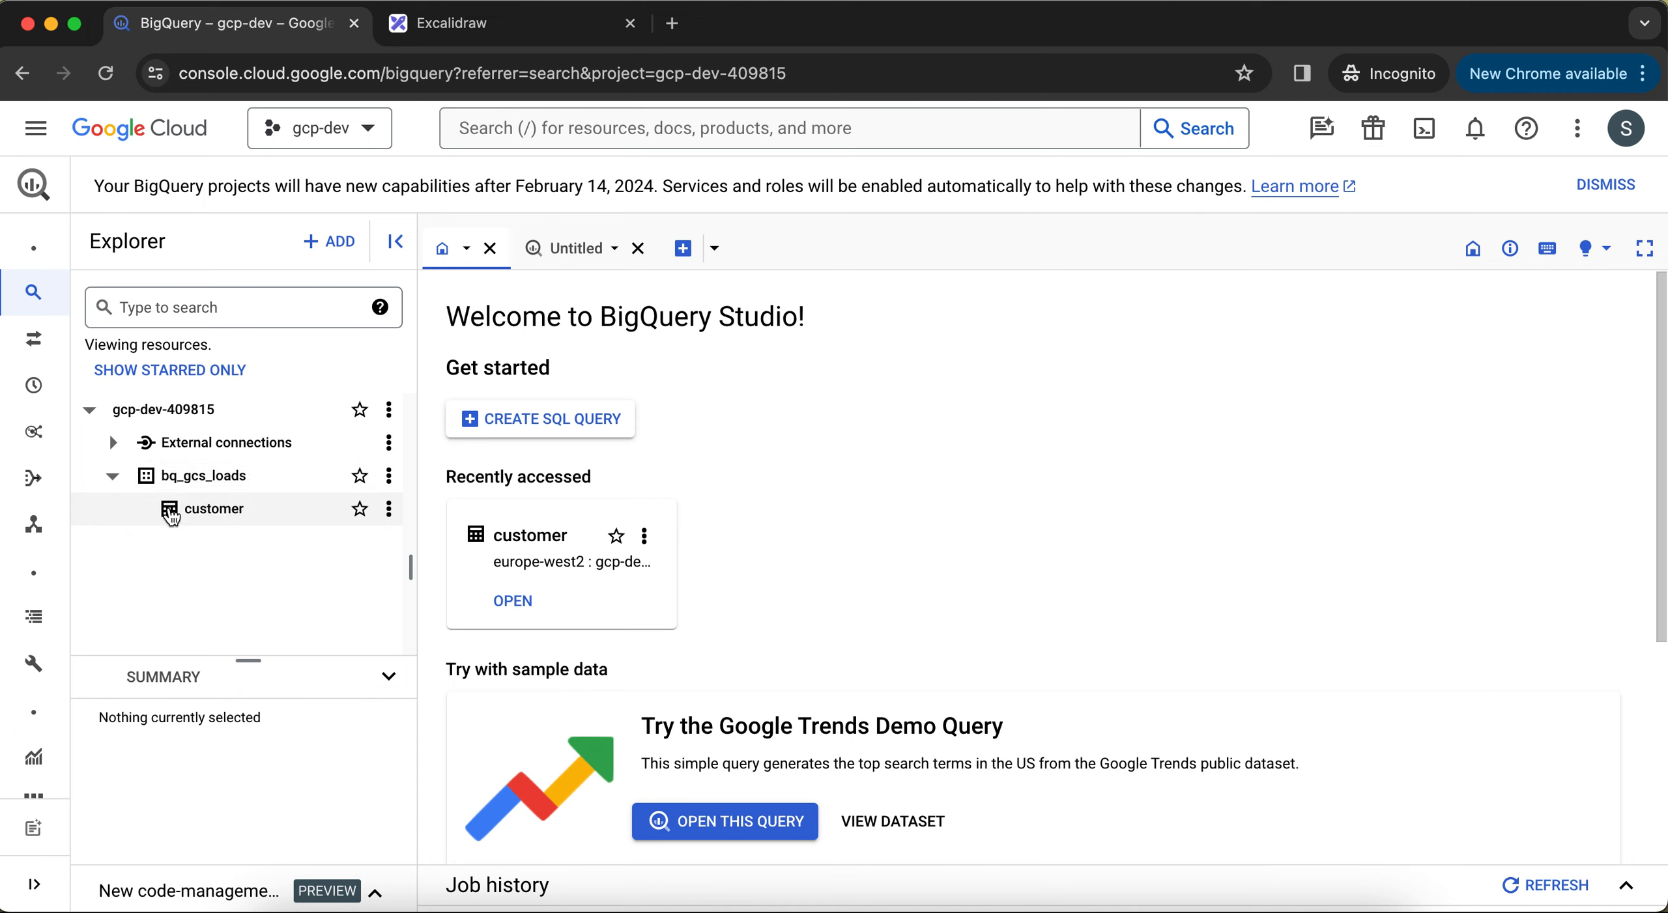
{"action": "left_click", "coordinate": [113, 477]}
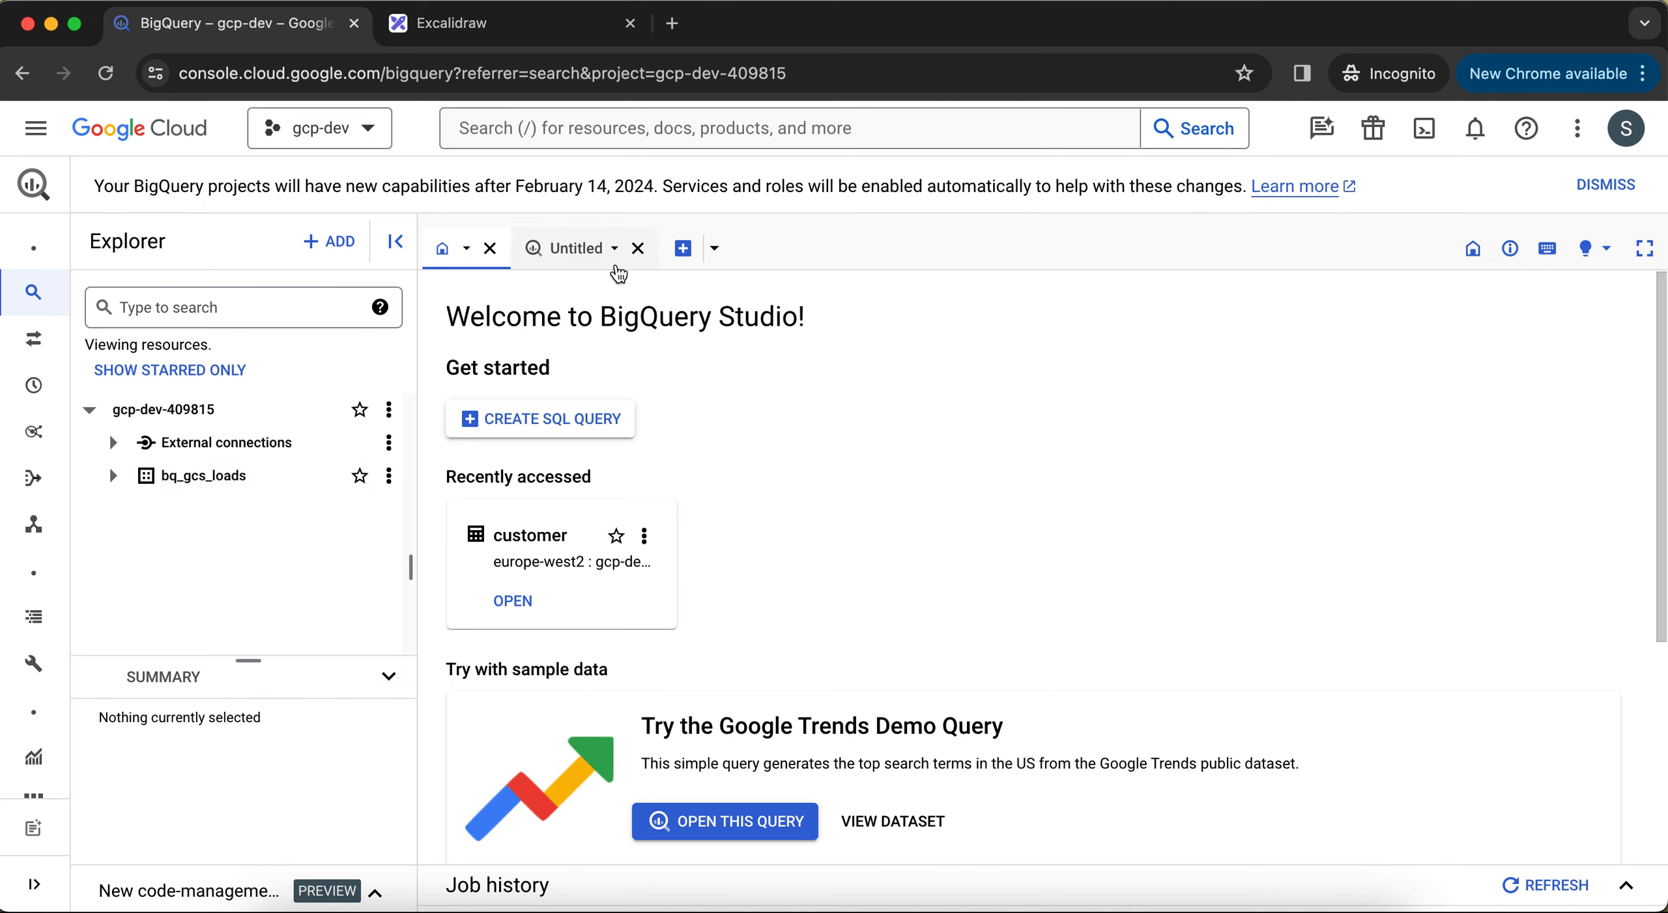
- Close the untitled query and the welcome page
{"action": "left_click", "coordinate": [637, 248]}
{"action": "left_click", "coordinate": [490, 249]}
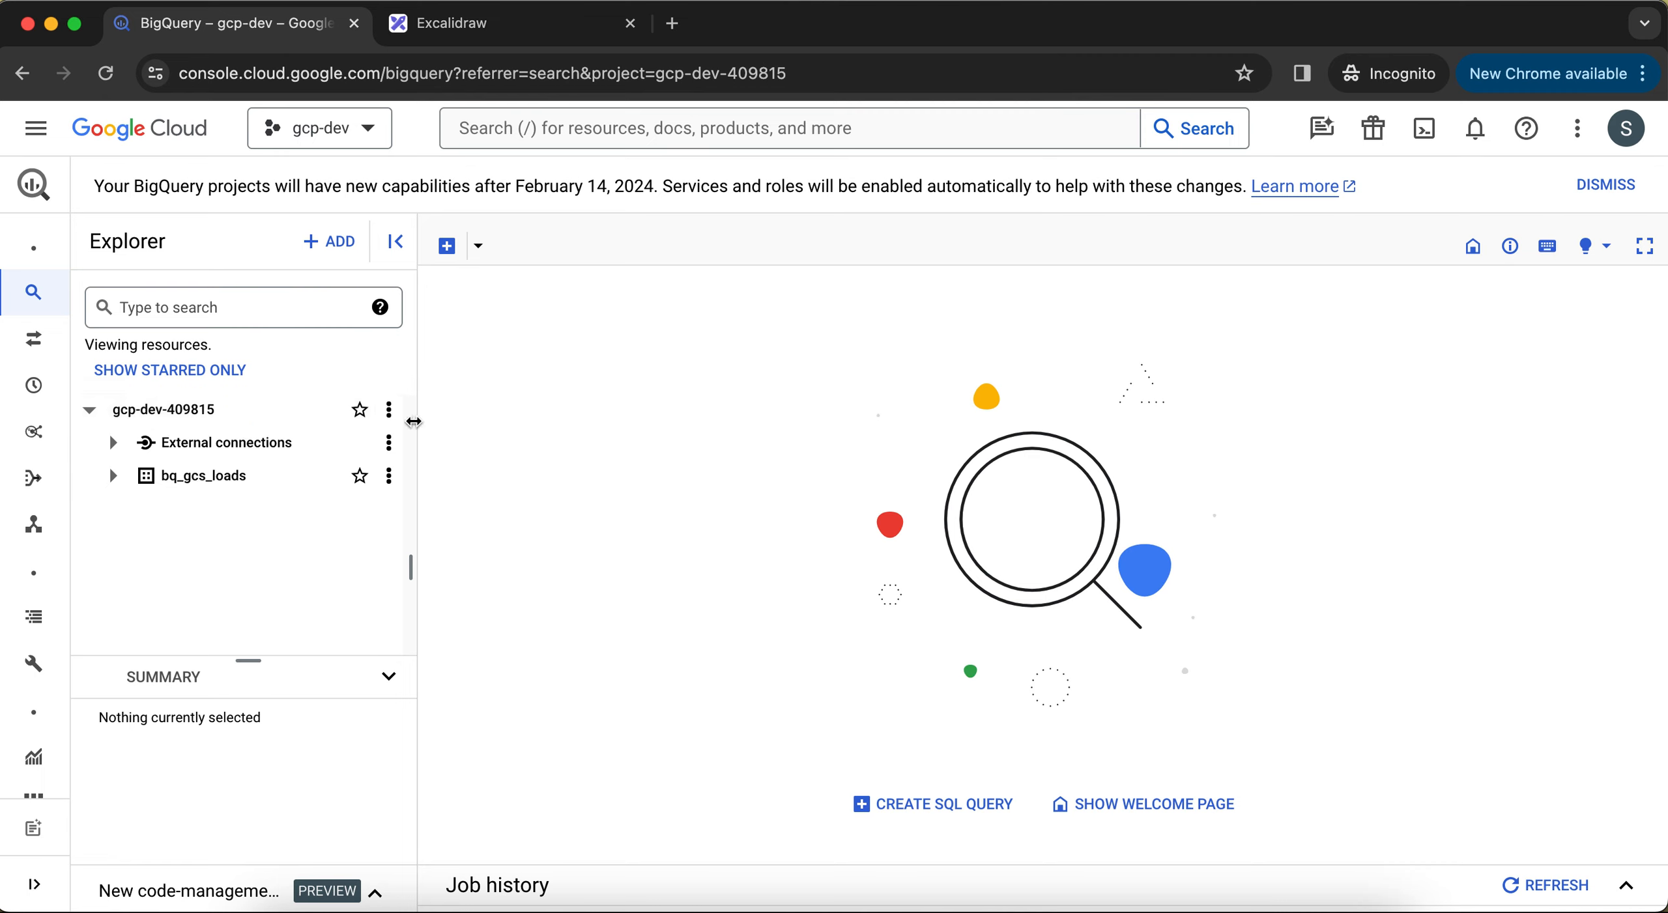
- Start a new dataset in the gcp-dev-409815 project with the ID dataset-bq-studio
{"action": "left_click", "coordinate": [391, 420]}
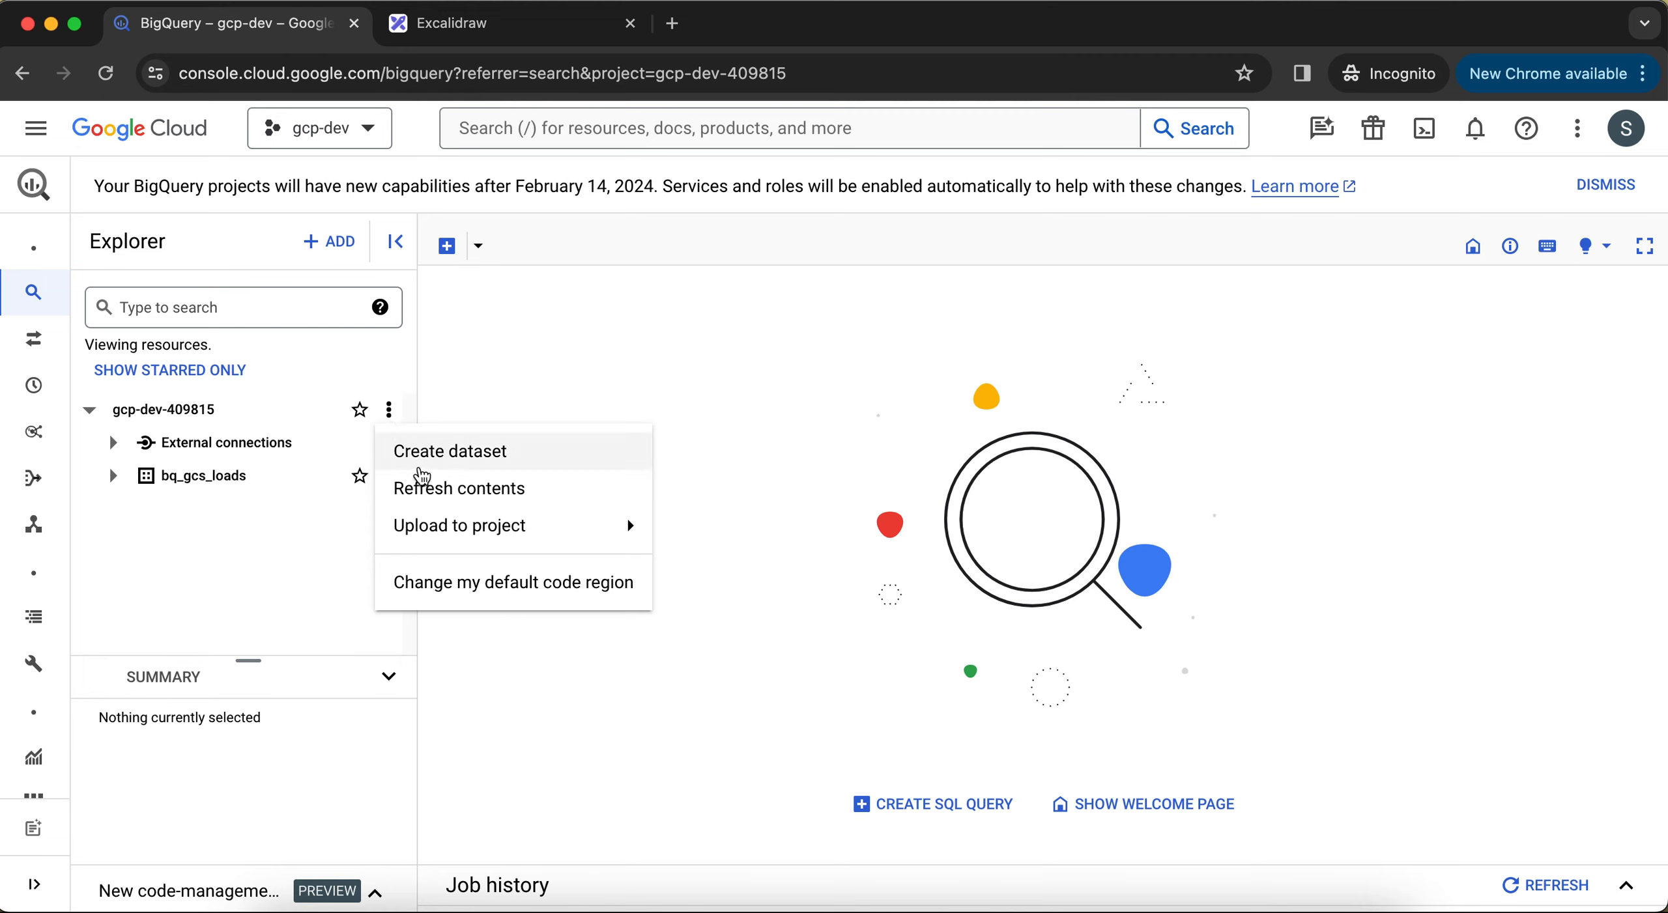
{"action": "left_click", "coordinate": [541, 463]}
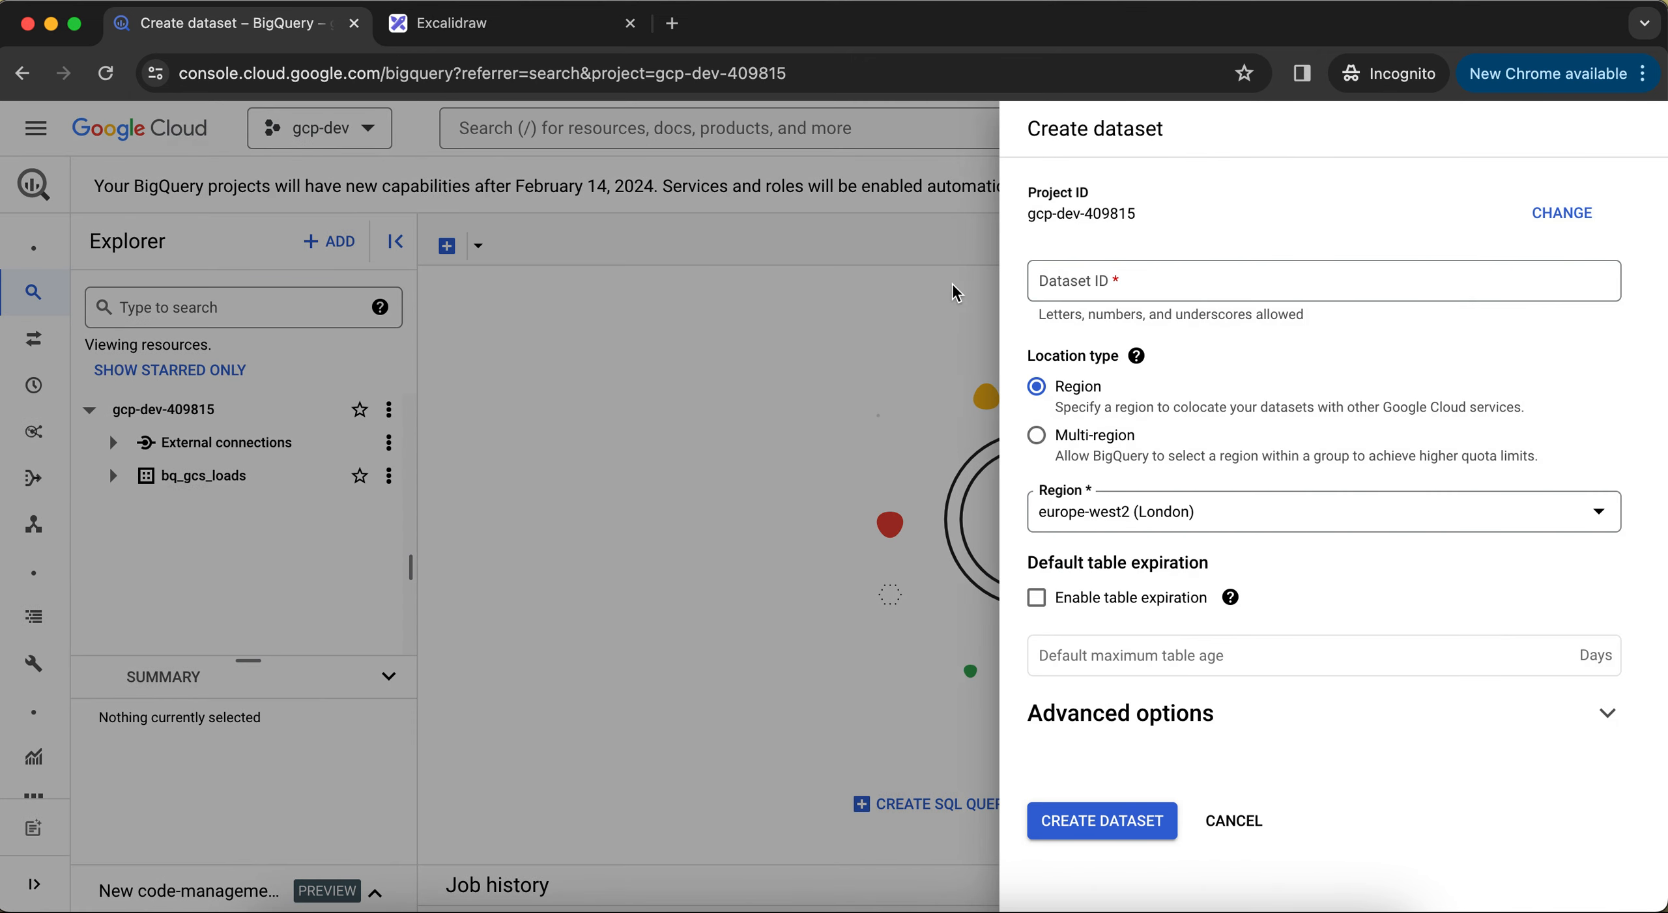
{"action": "left_click", "coordinate": [1067, 284]}
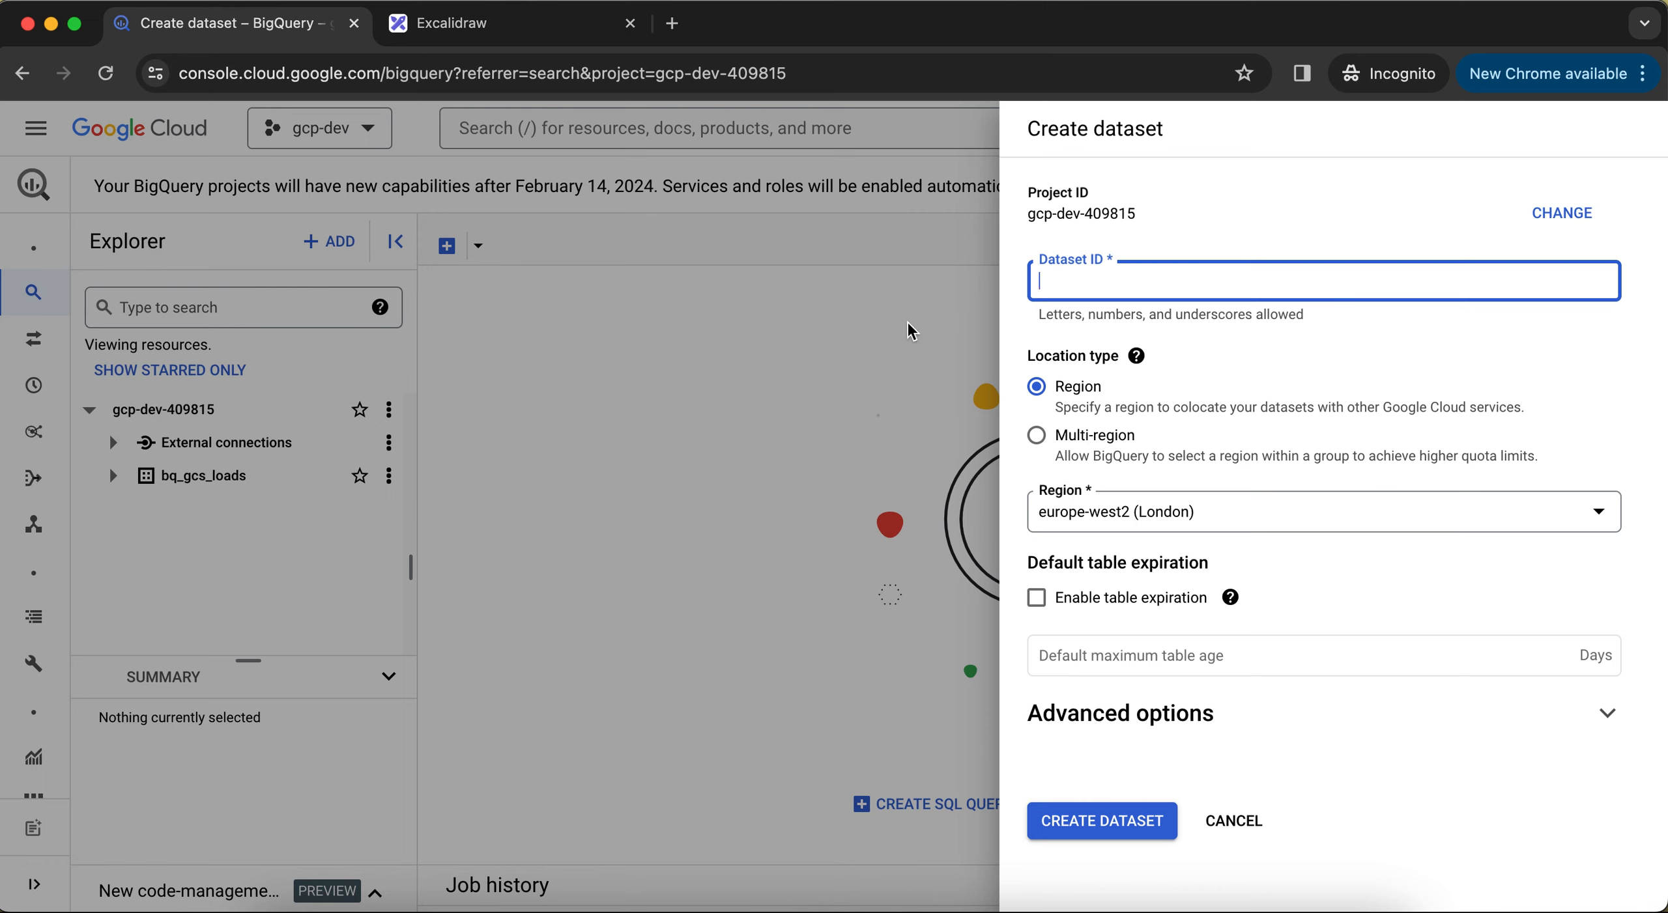
{"action": "type", "text": "dataset-bq-studio"}
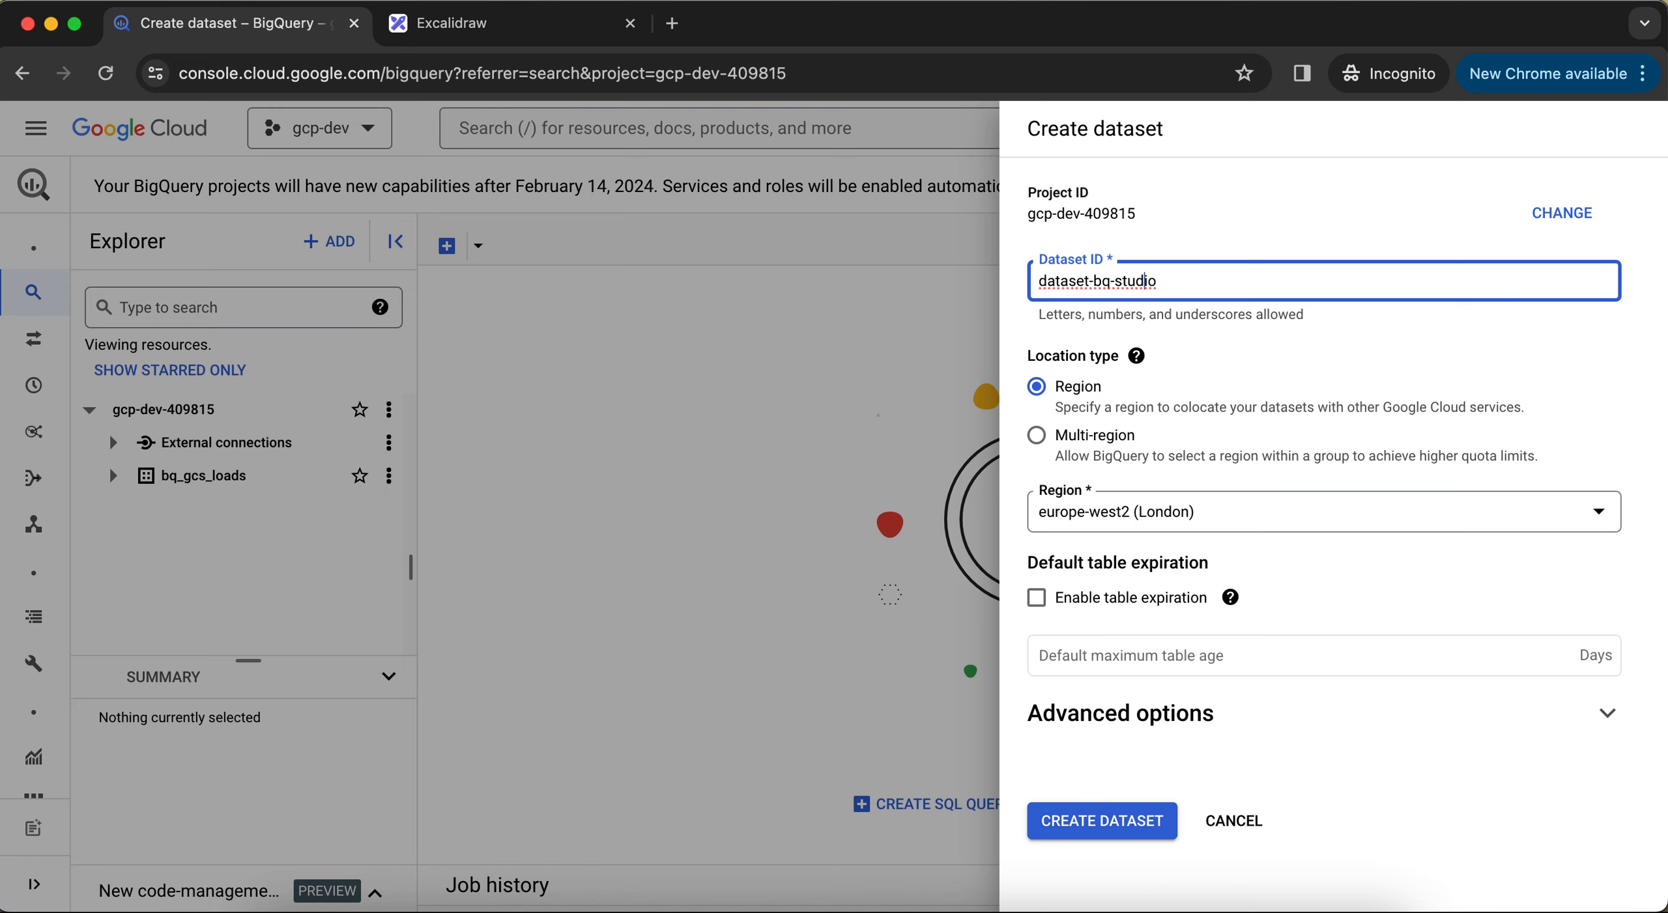
- Replace the hyphens in the dataset ID with underscores so that it reads dataset_bq_studio
{"action": "left_click", "coordinate": [1114, 281]}
{"action": "key", "text": "BackSpace"}
{"action": "type", "text": "_"}
{"action": "key", "text": "Left"}
{"action": "key", "text": "Left"}
{"action": "key", "text": "Left"}
{"action": "key", "text": "BackSpace"}
{"action": "type", "text": "_"}
{"action": "key", "text": "Right"}
{"action": "key", "text": "Right"}
{"action": "key", "text": "Right"}
{"action": "key", "text": "Right"}
{"action": "key", "text": "Right"}
- Keep europe-west2 (London) as the region, create the dataset and dismiss the notification
{"action": "mouse_move", "coordinate": [1136, 357]}
{"action": "left_click", "coordinate": [1247, 512]}
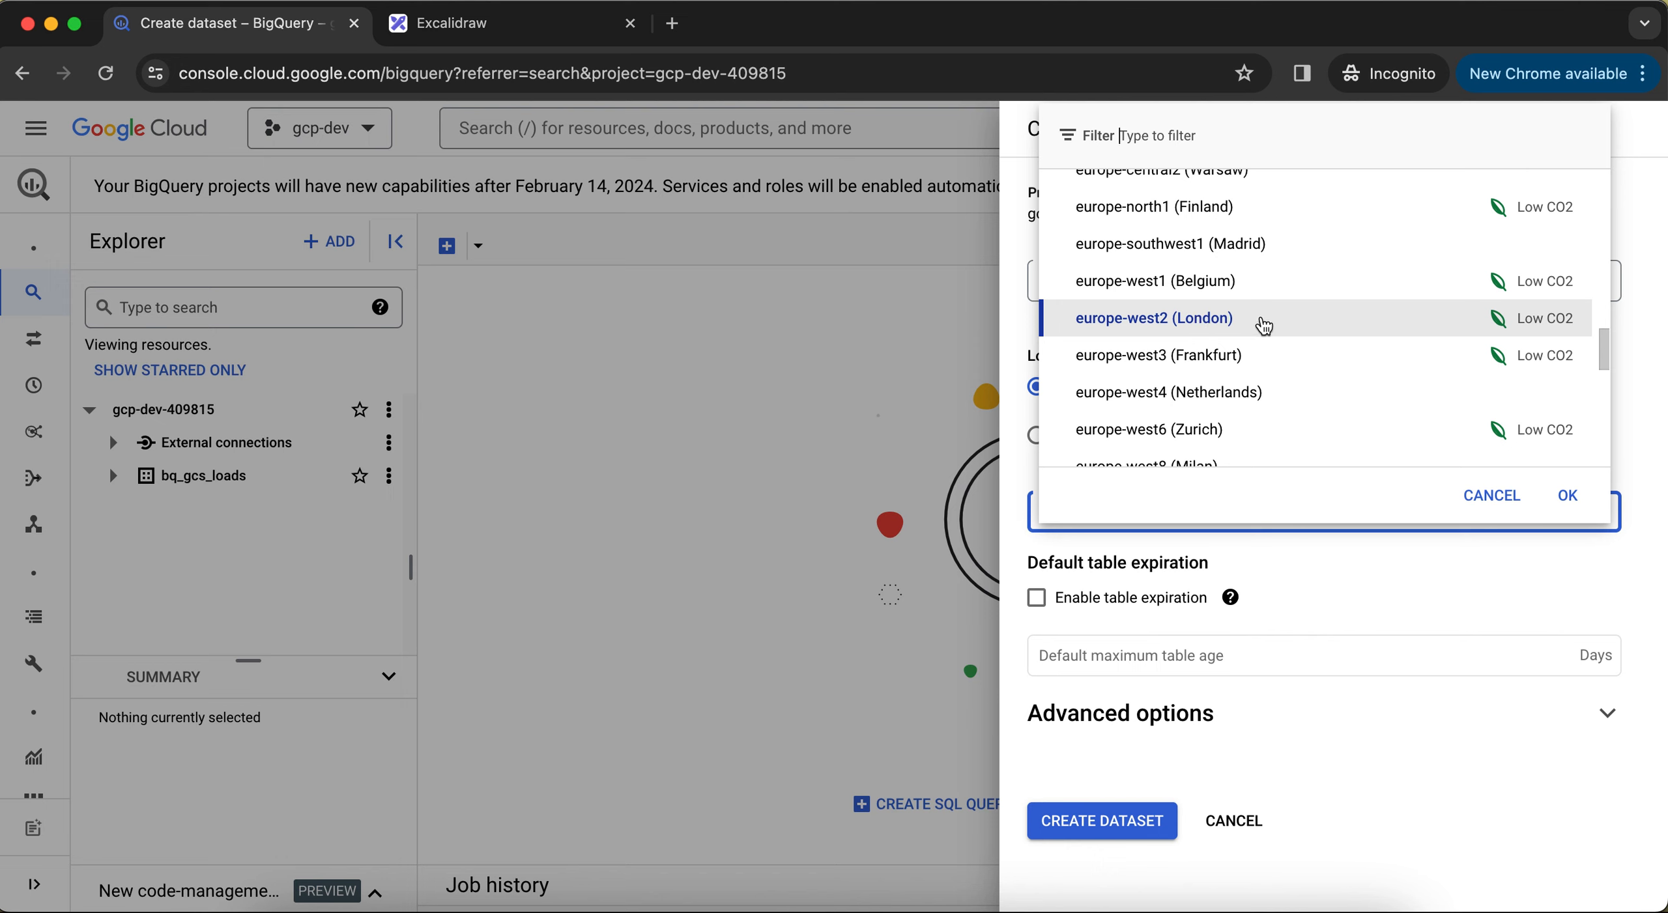
{"action": "left_click", "coordinate": [1297, 549]}
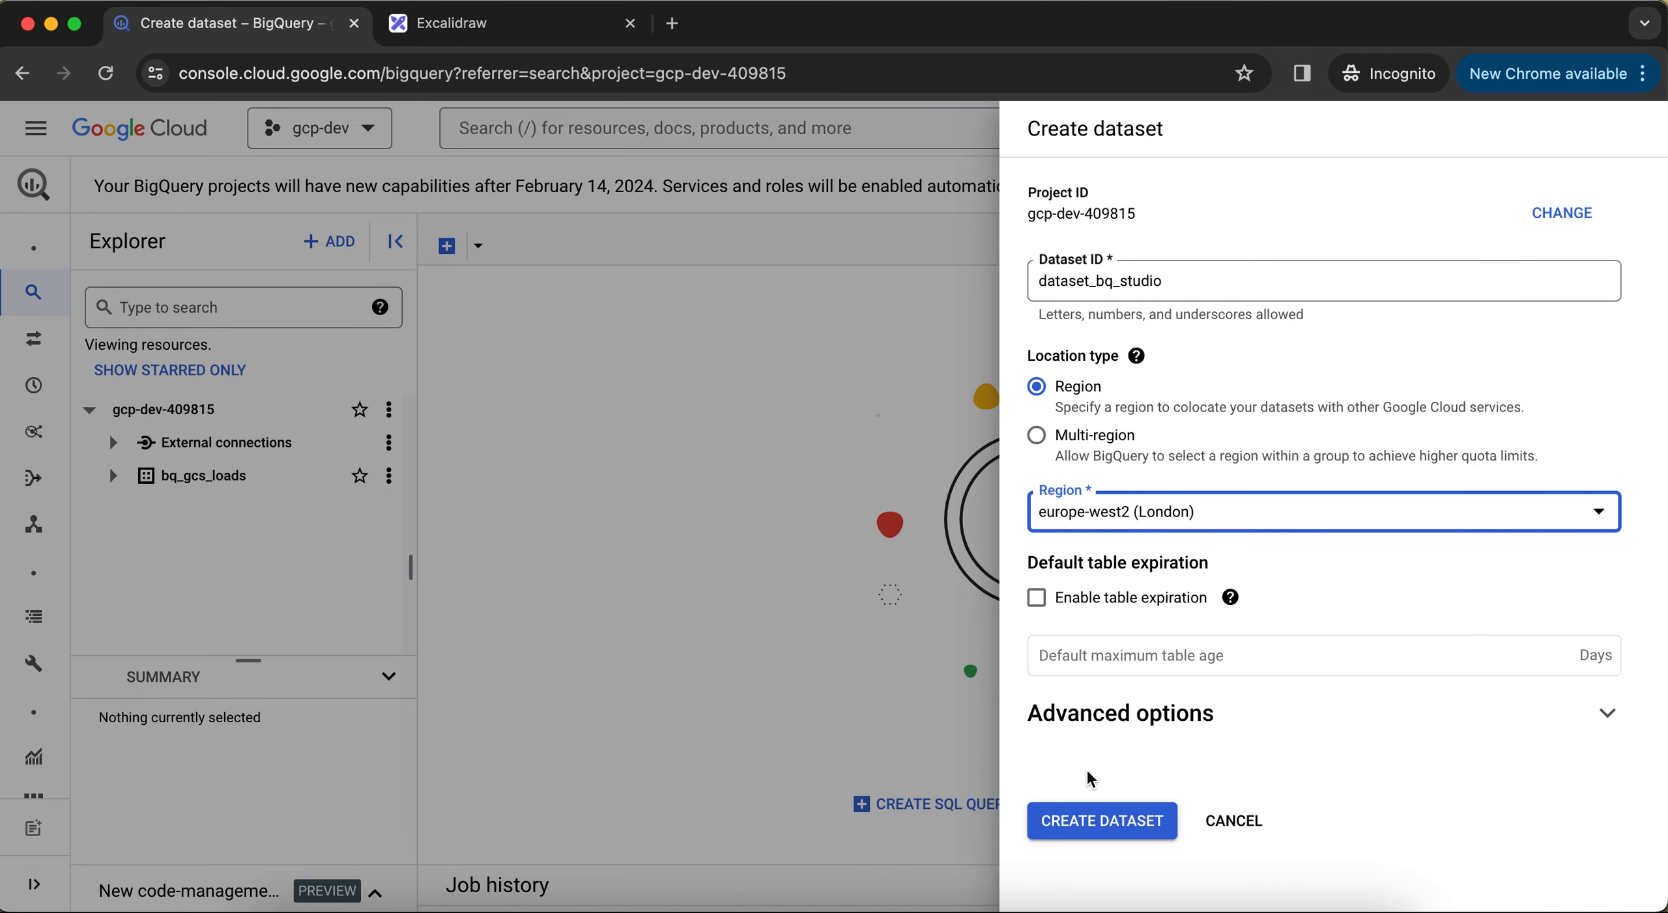
{"action": "left_click", "coordinate": [1096, 821]}
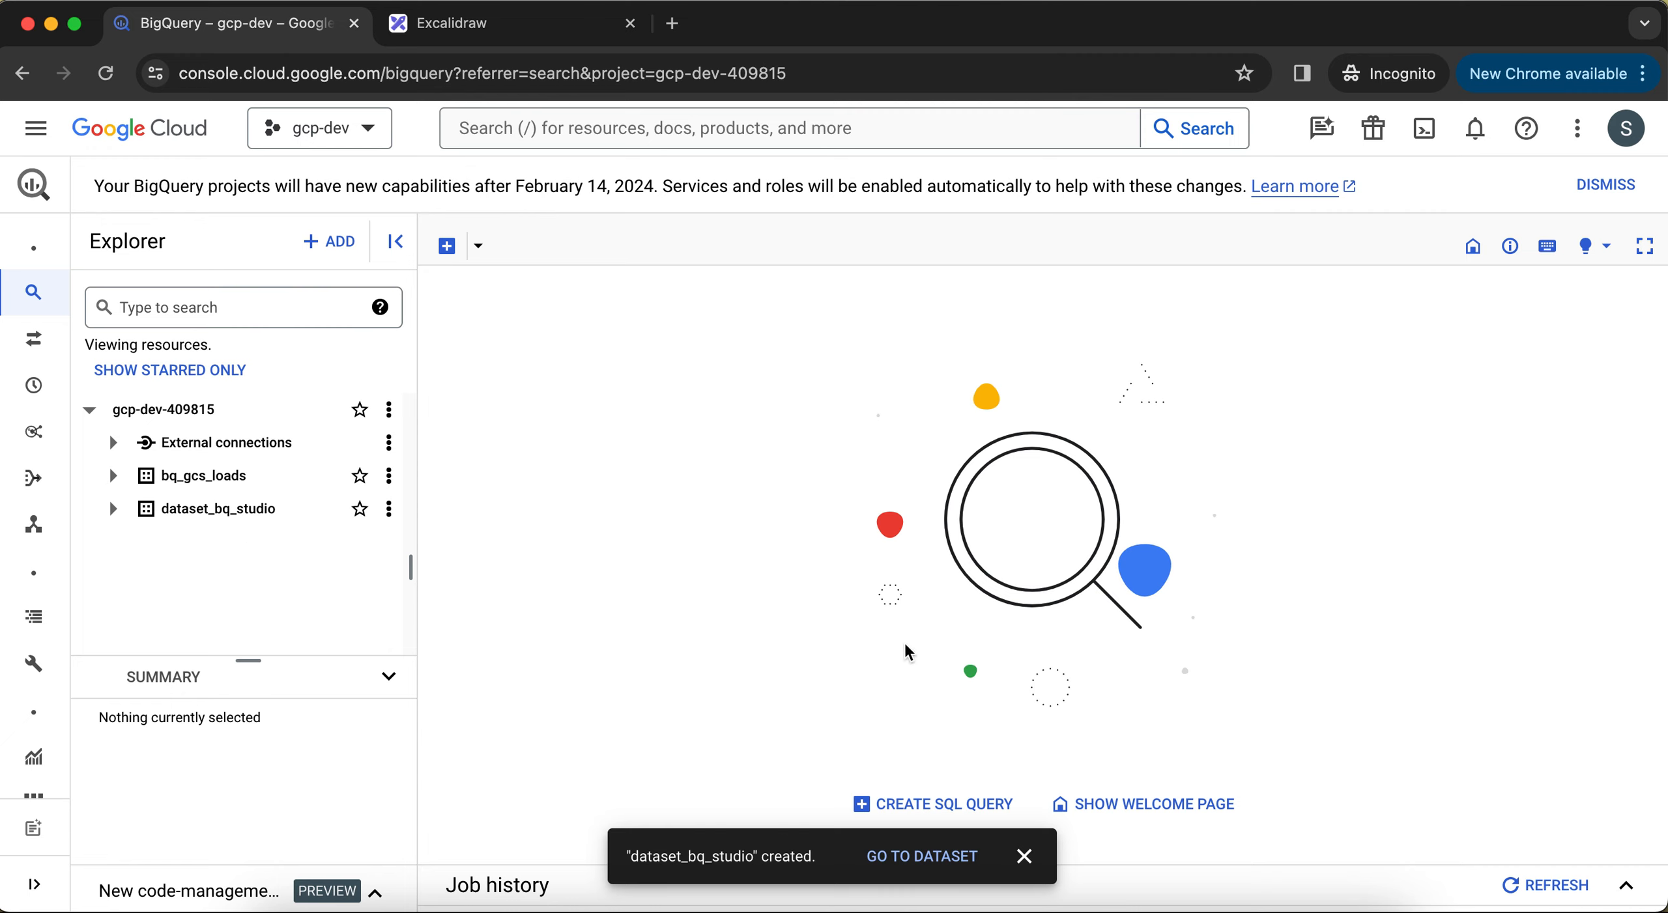
{"action": "left_click", "coordinate": [1028, 865]}
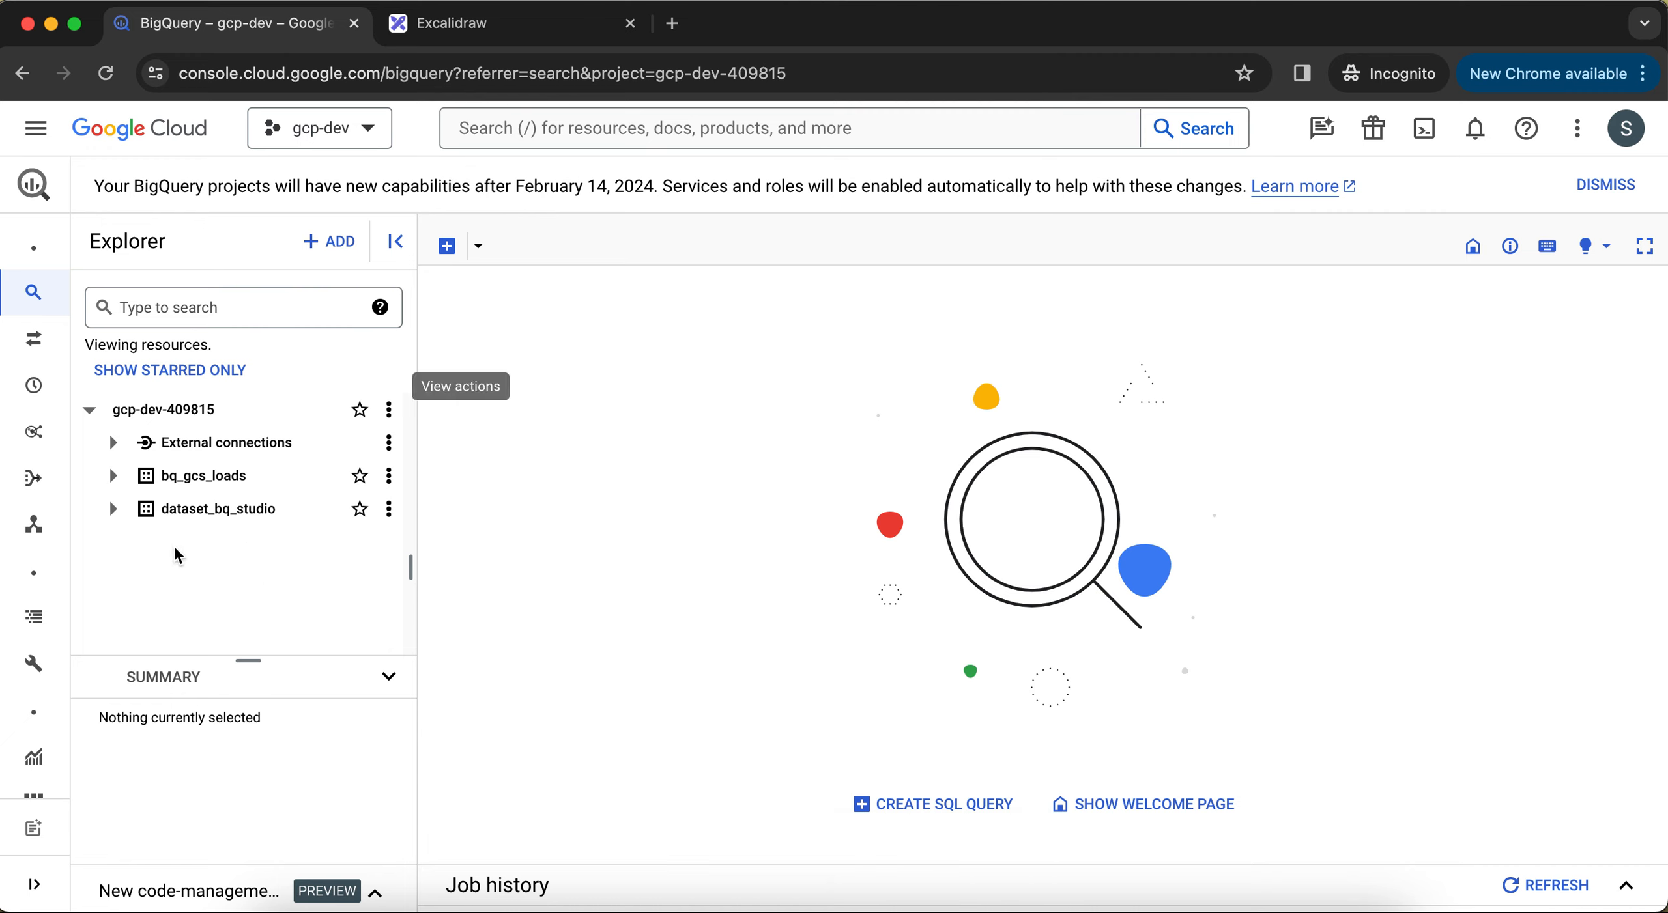
- Start a new table in the dataset_bq_studio dataset with Empty table as its source
{"action": "left_click", "coordinate": [114, 516]}
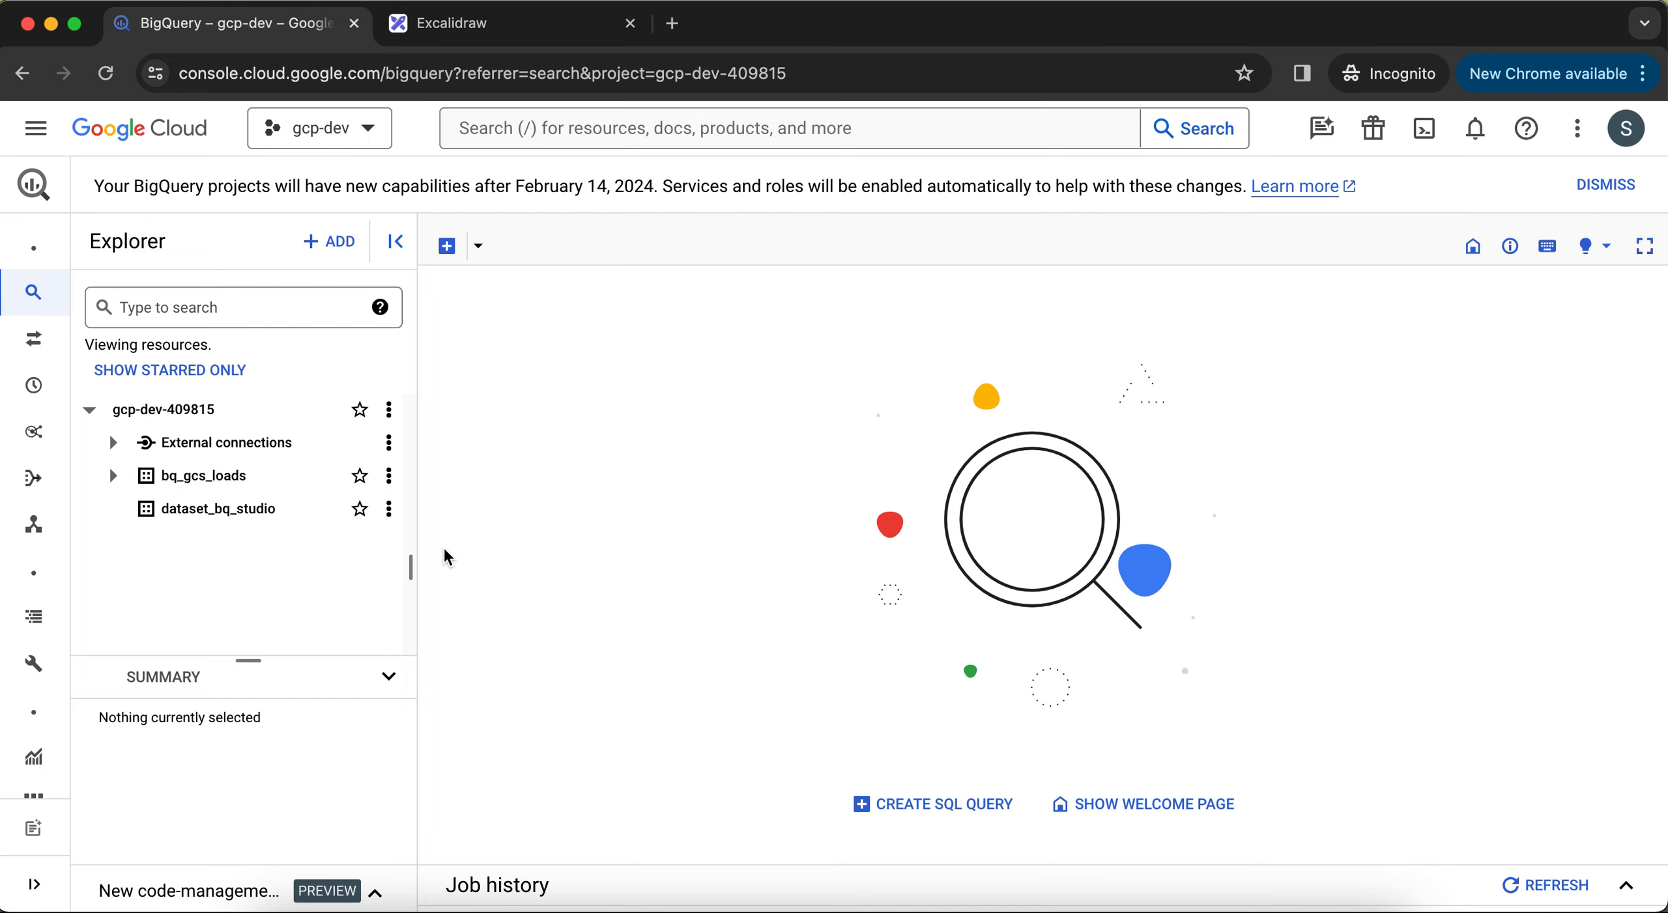
{"action": "left_click", "coordinate": [389, 514]}
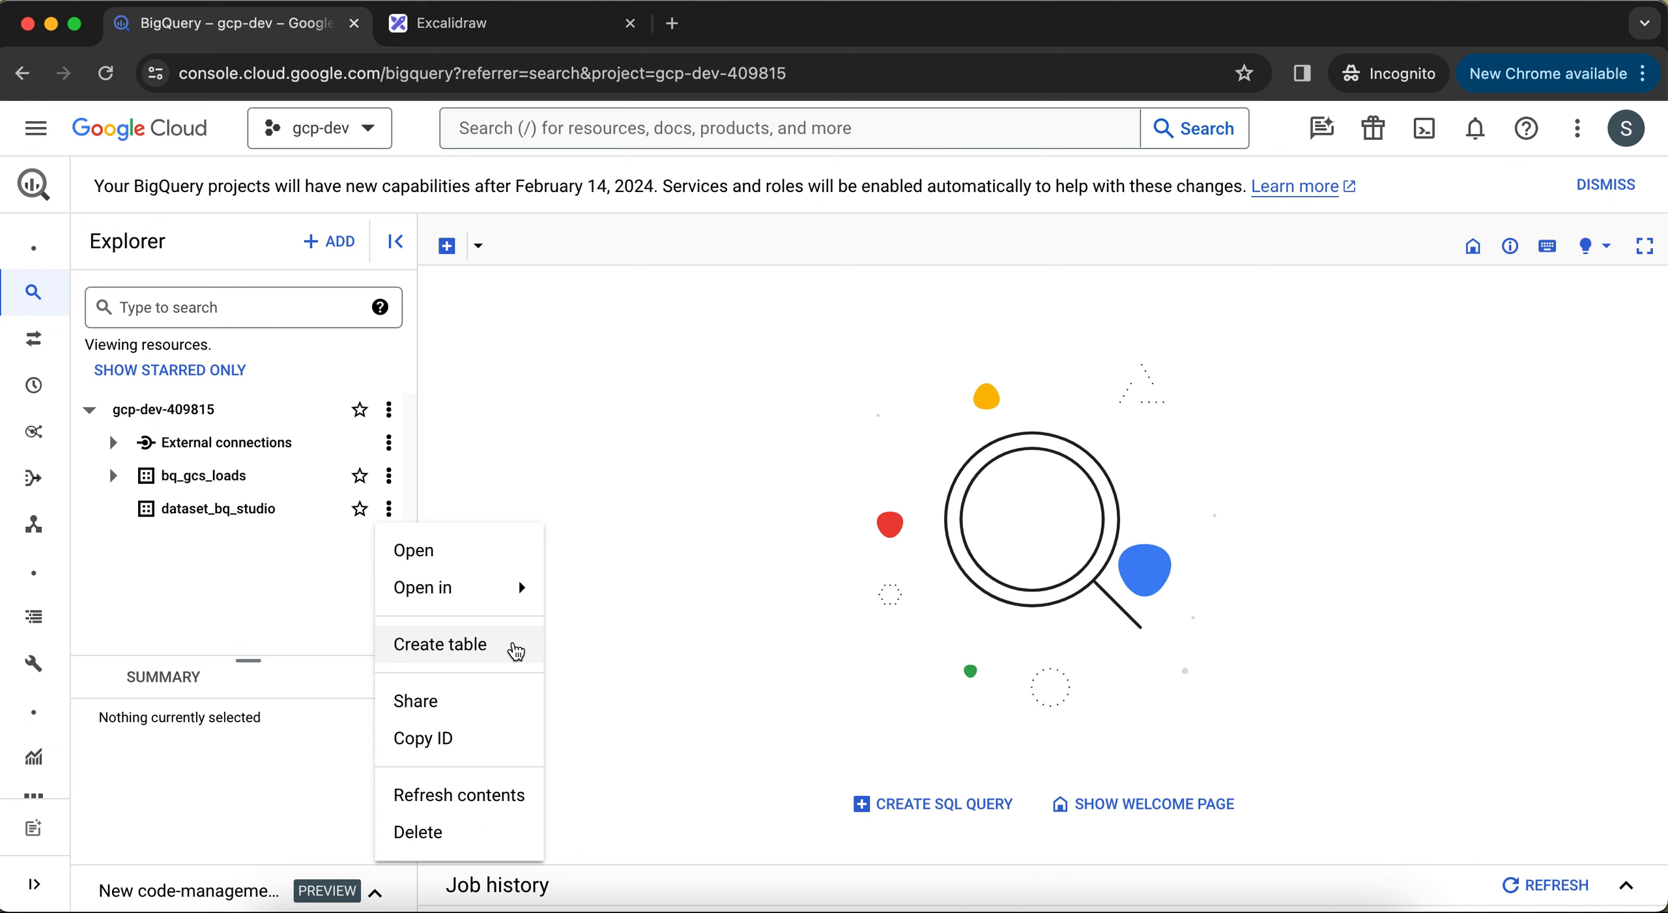
{"action": "left_click", "coordinate": [440, 644]}
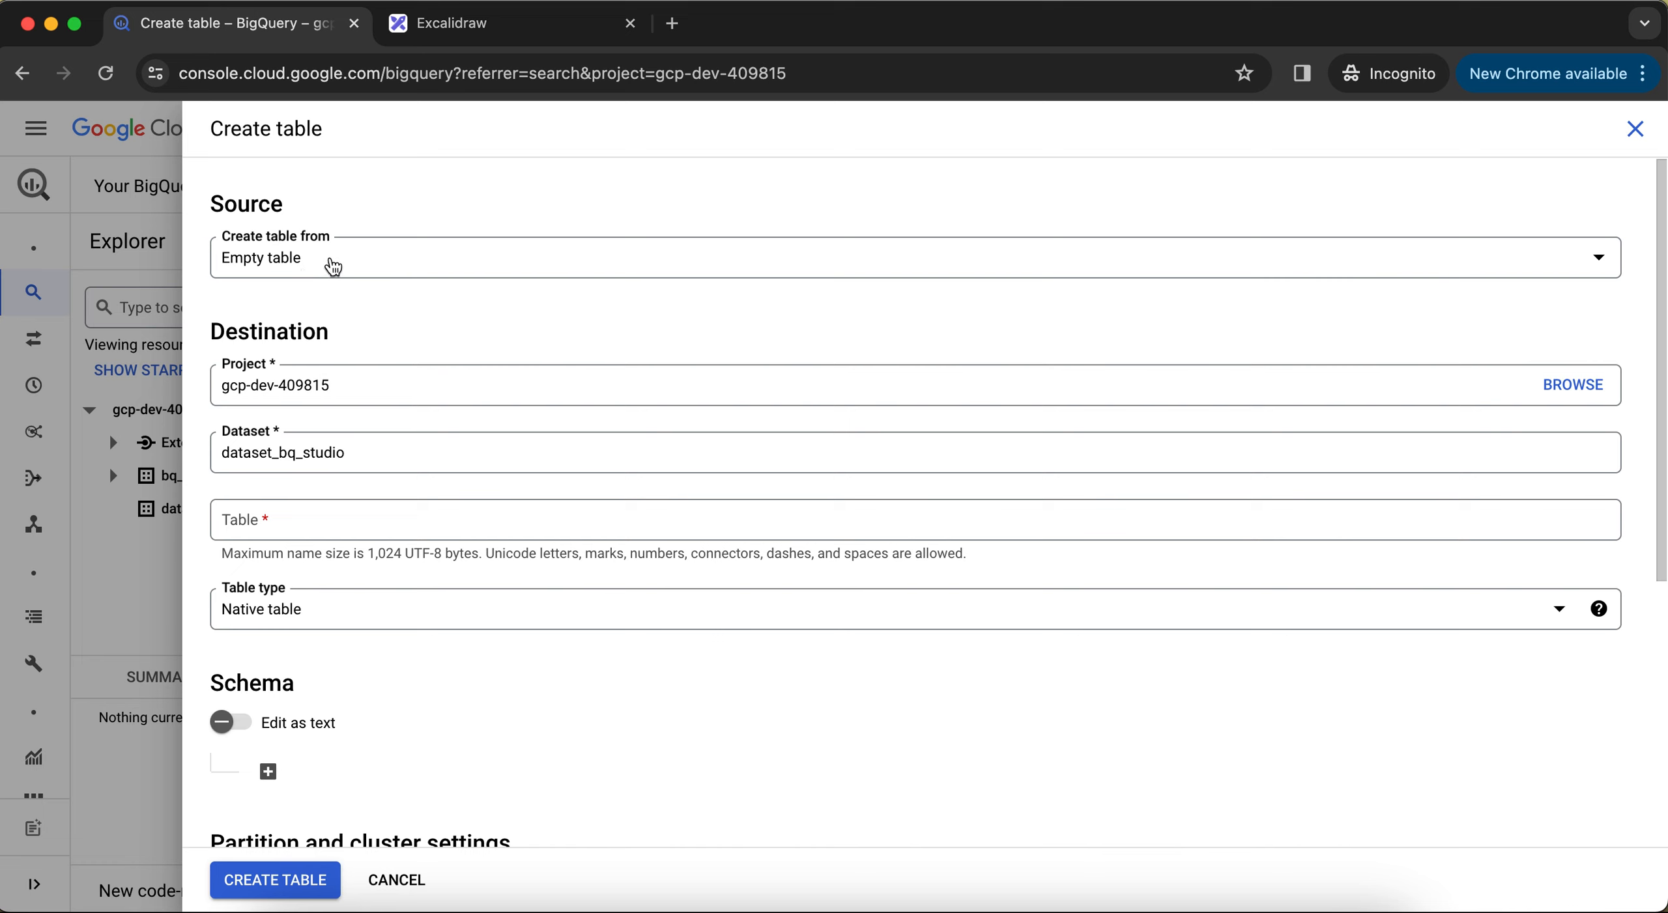
{"action": "left_click", "coordinate": [356, 272]}
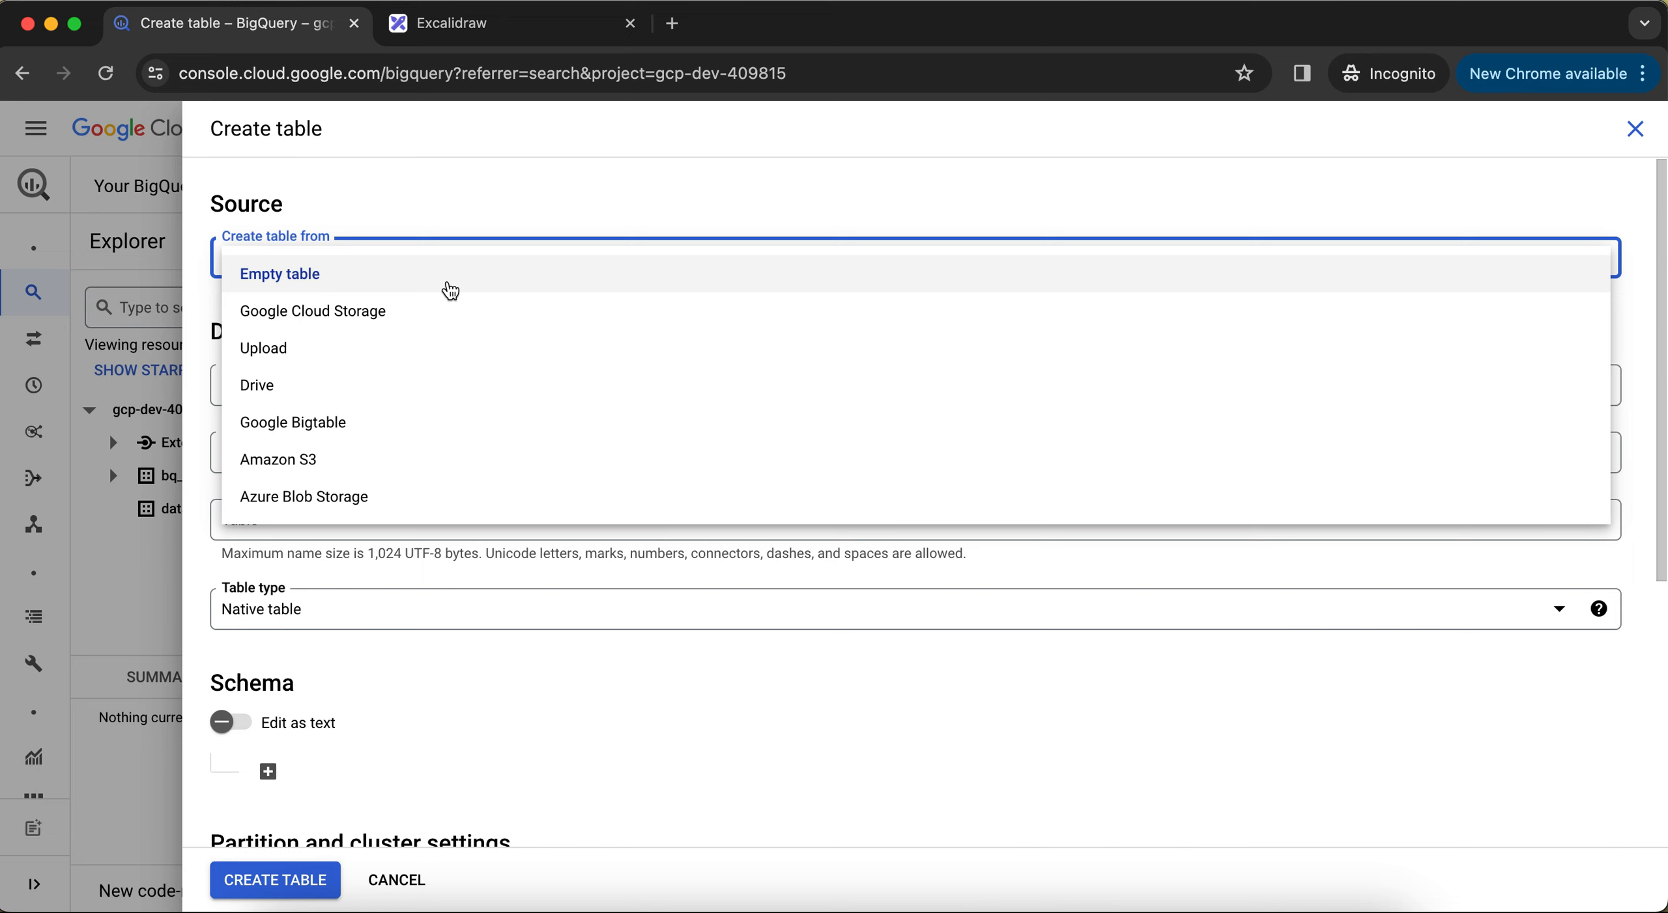
{"action": "left_click", "coordinate": [419, 324]}
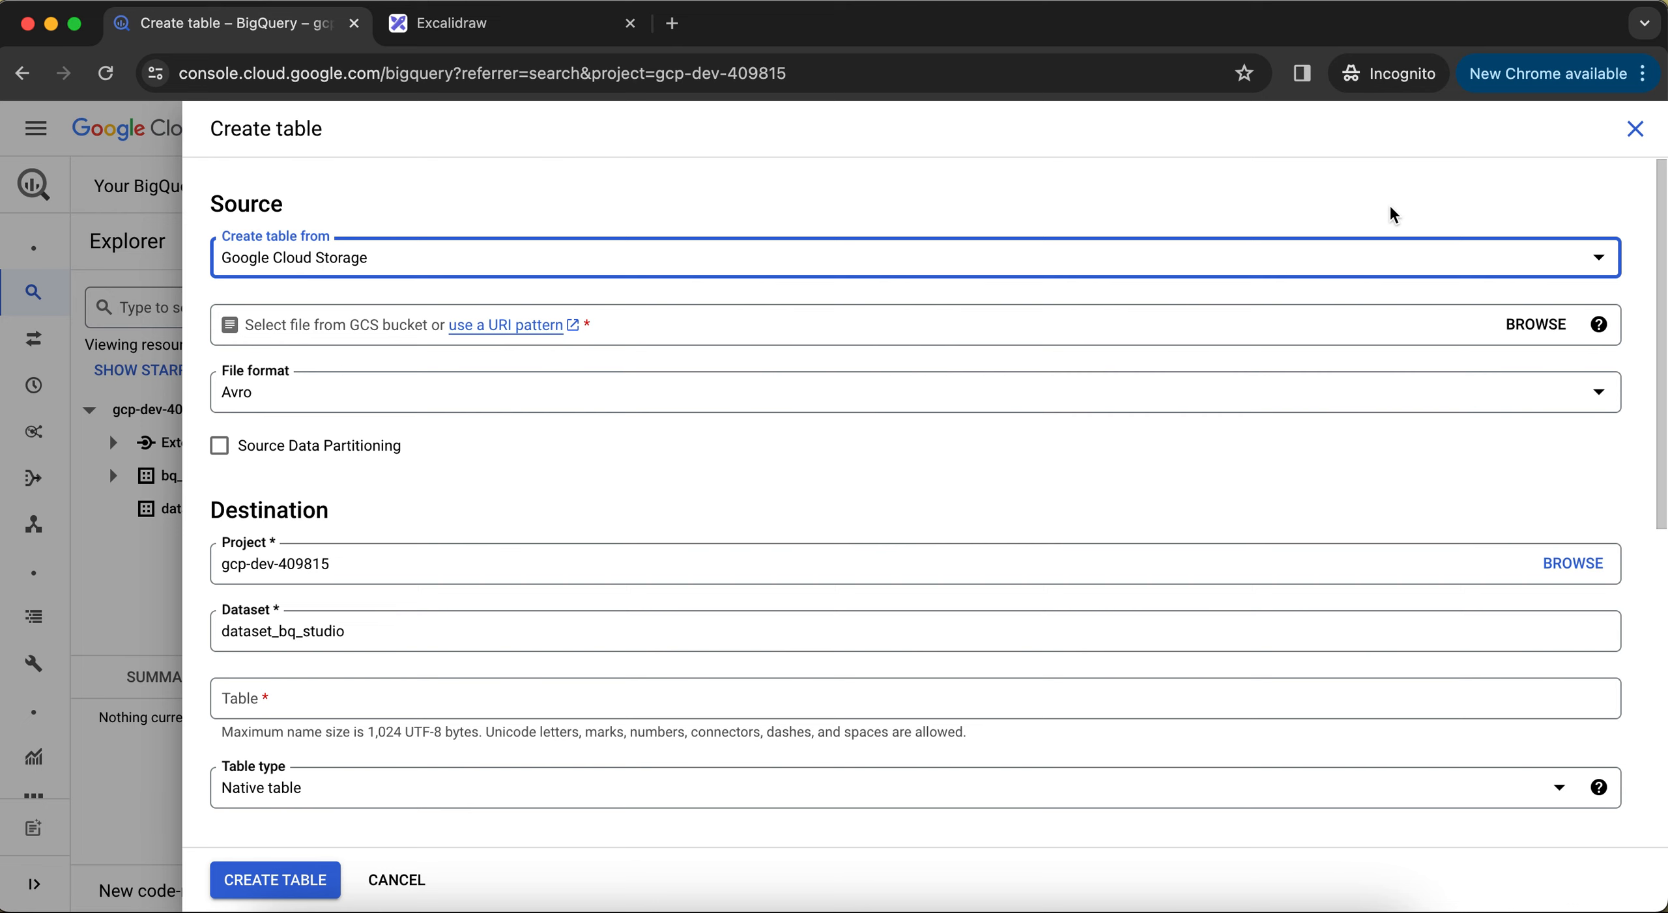
{"action": "left_click", "coordinate": [1381, 270]}
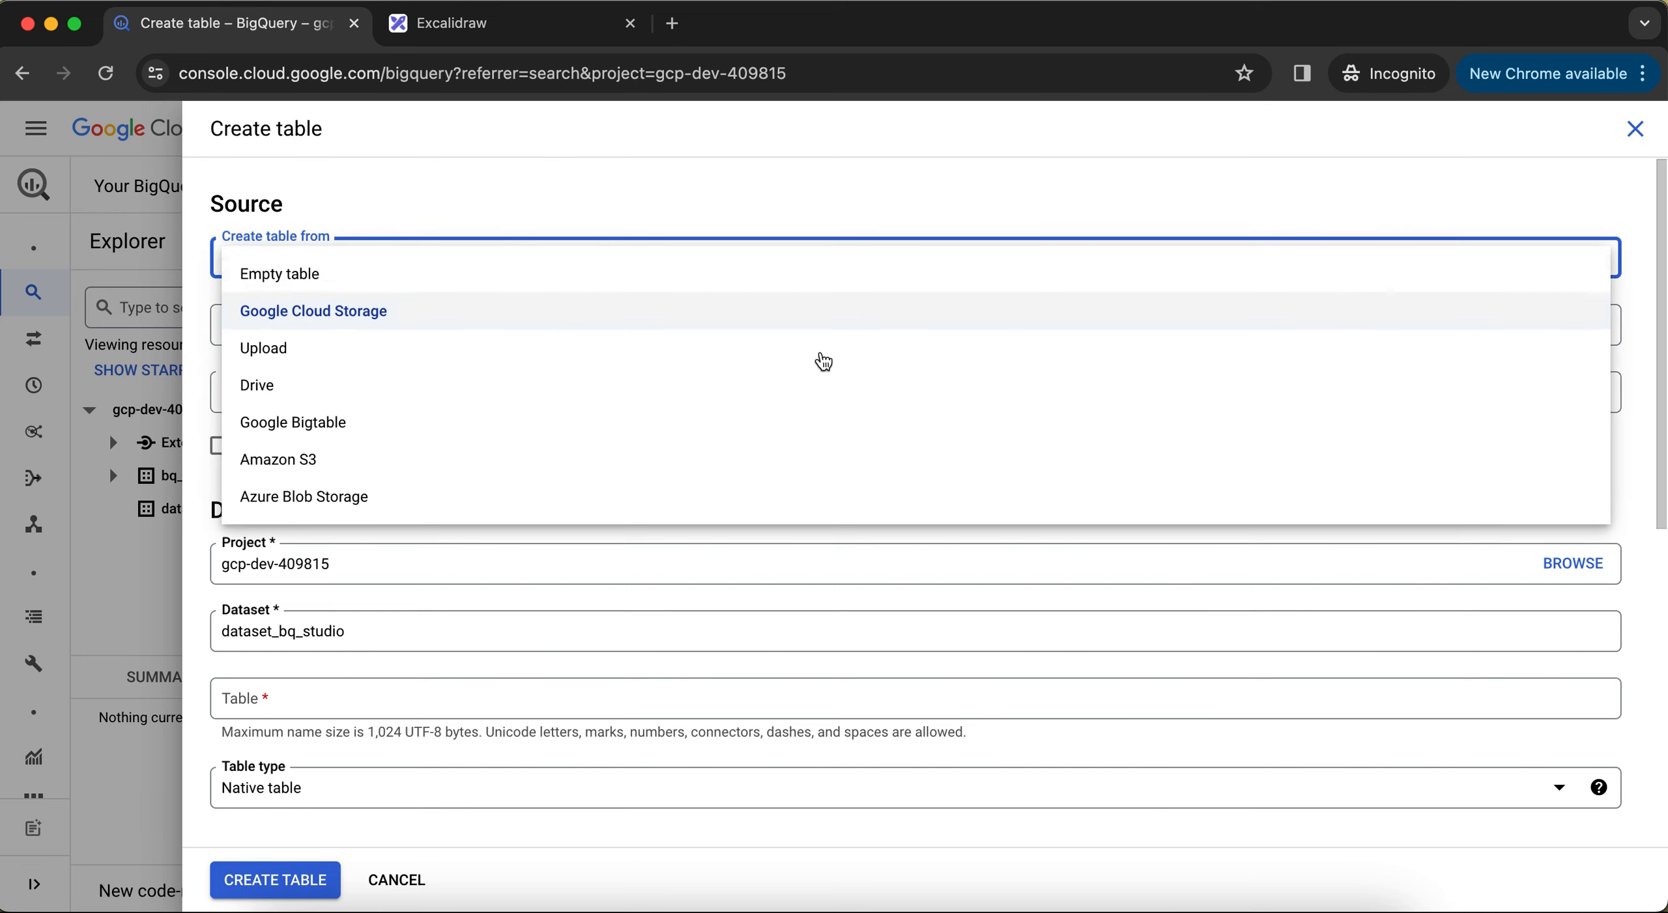
{"action": "left_click", "coordinate": [382, 277]}
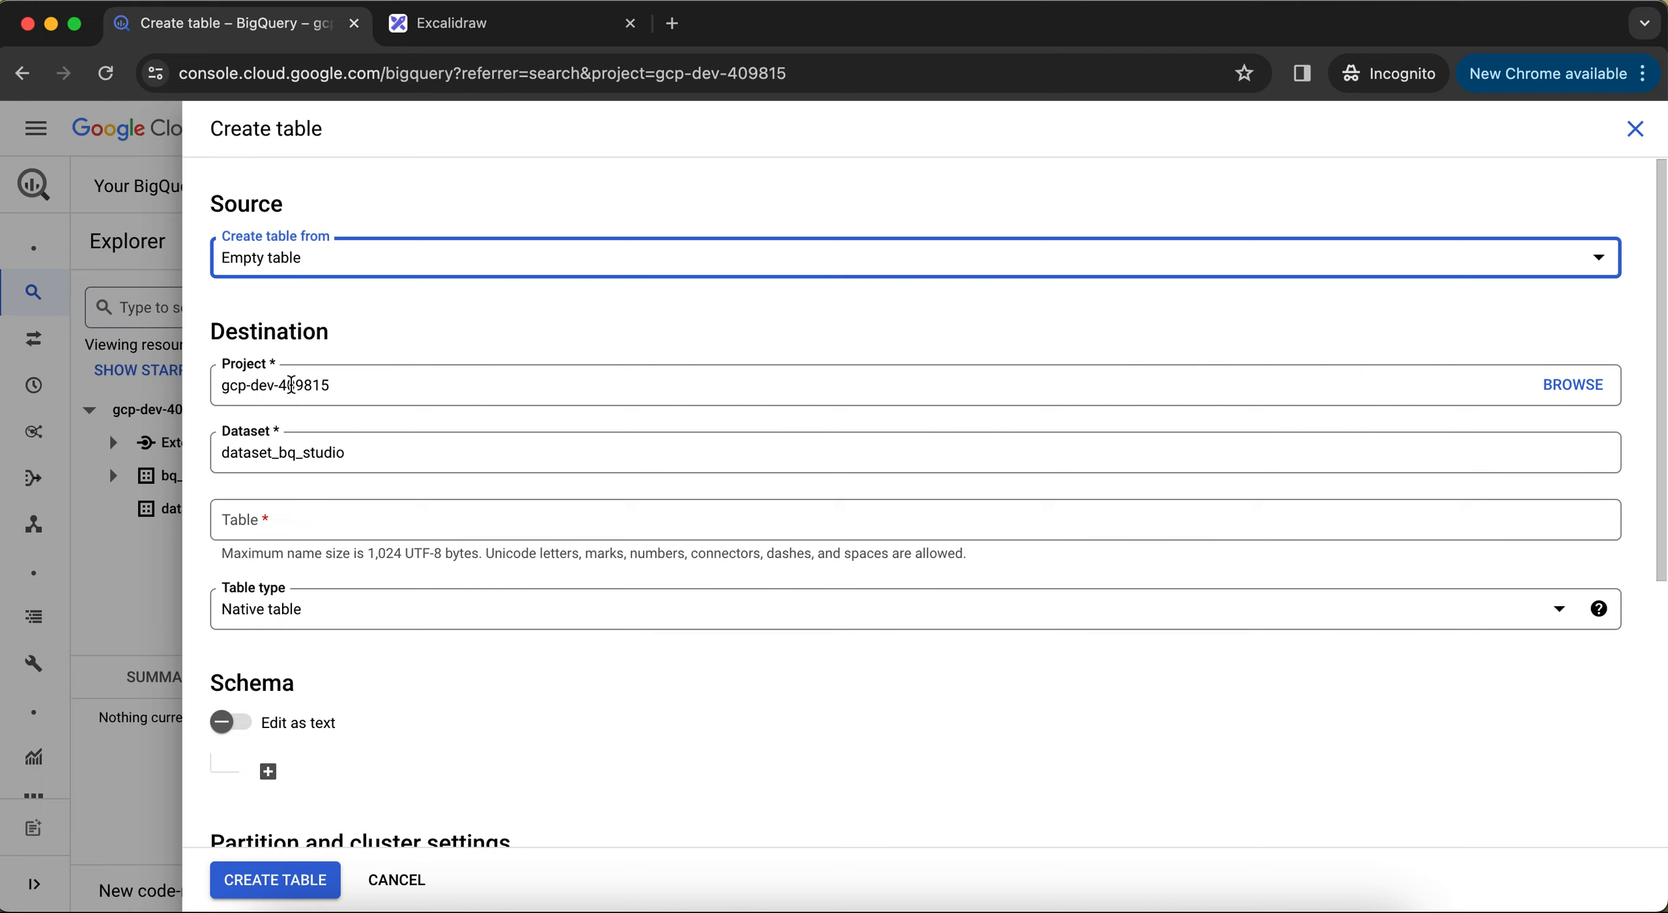
- Name the table new_table, keeping the dataset_bq_studio destination and the Native table type
{"action": "left_click", "coordinate": [353, 384]}
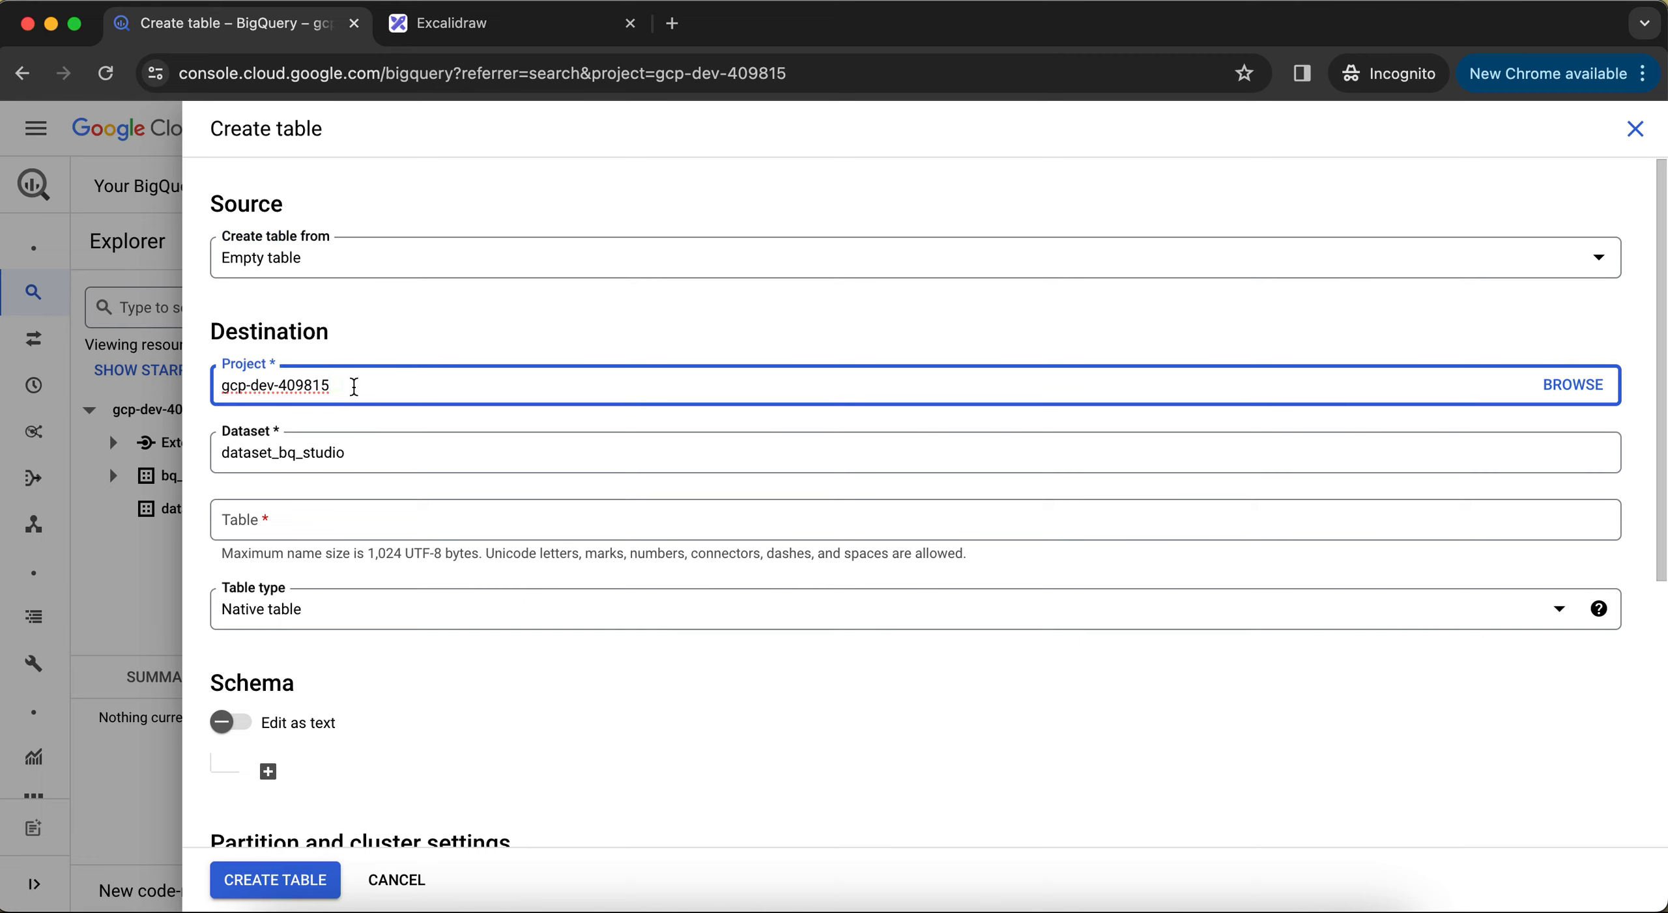
{"action": "left_click", "coordinate": [361, 454]}
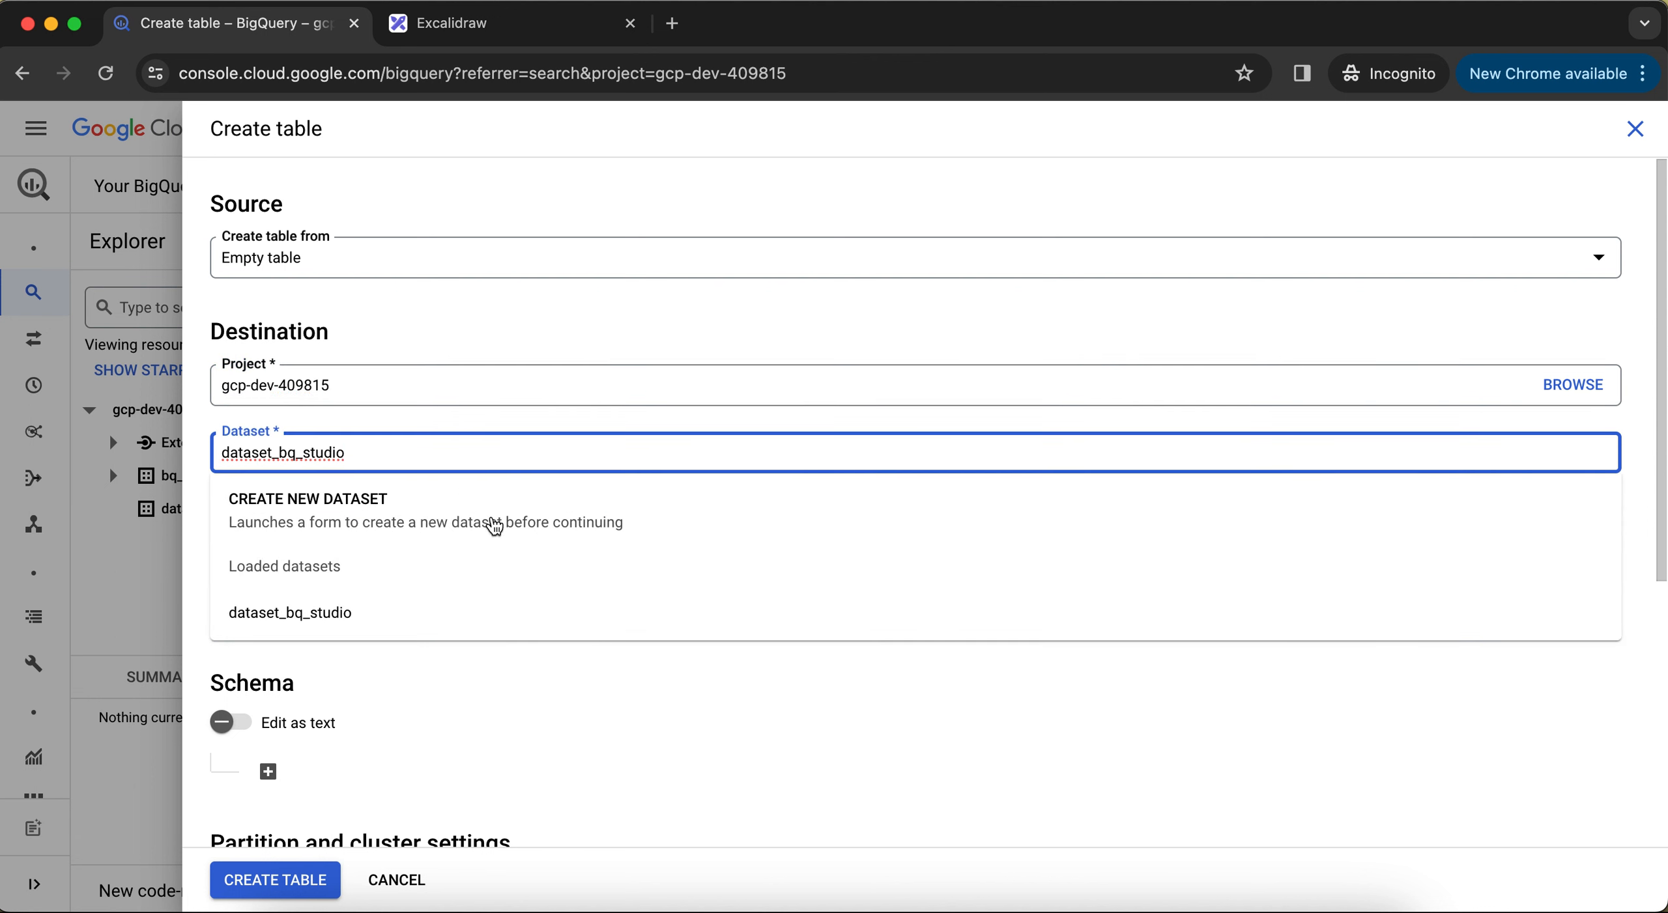
{"action": "left_click", "coordinate": [615, 725]}
{"action": "left_click", "coordinate": [481, 528]}
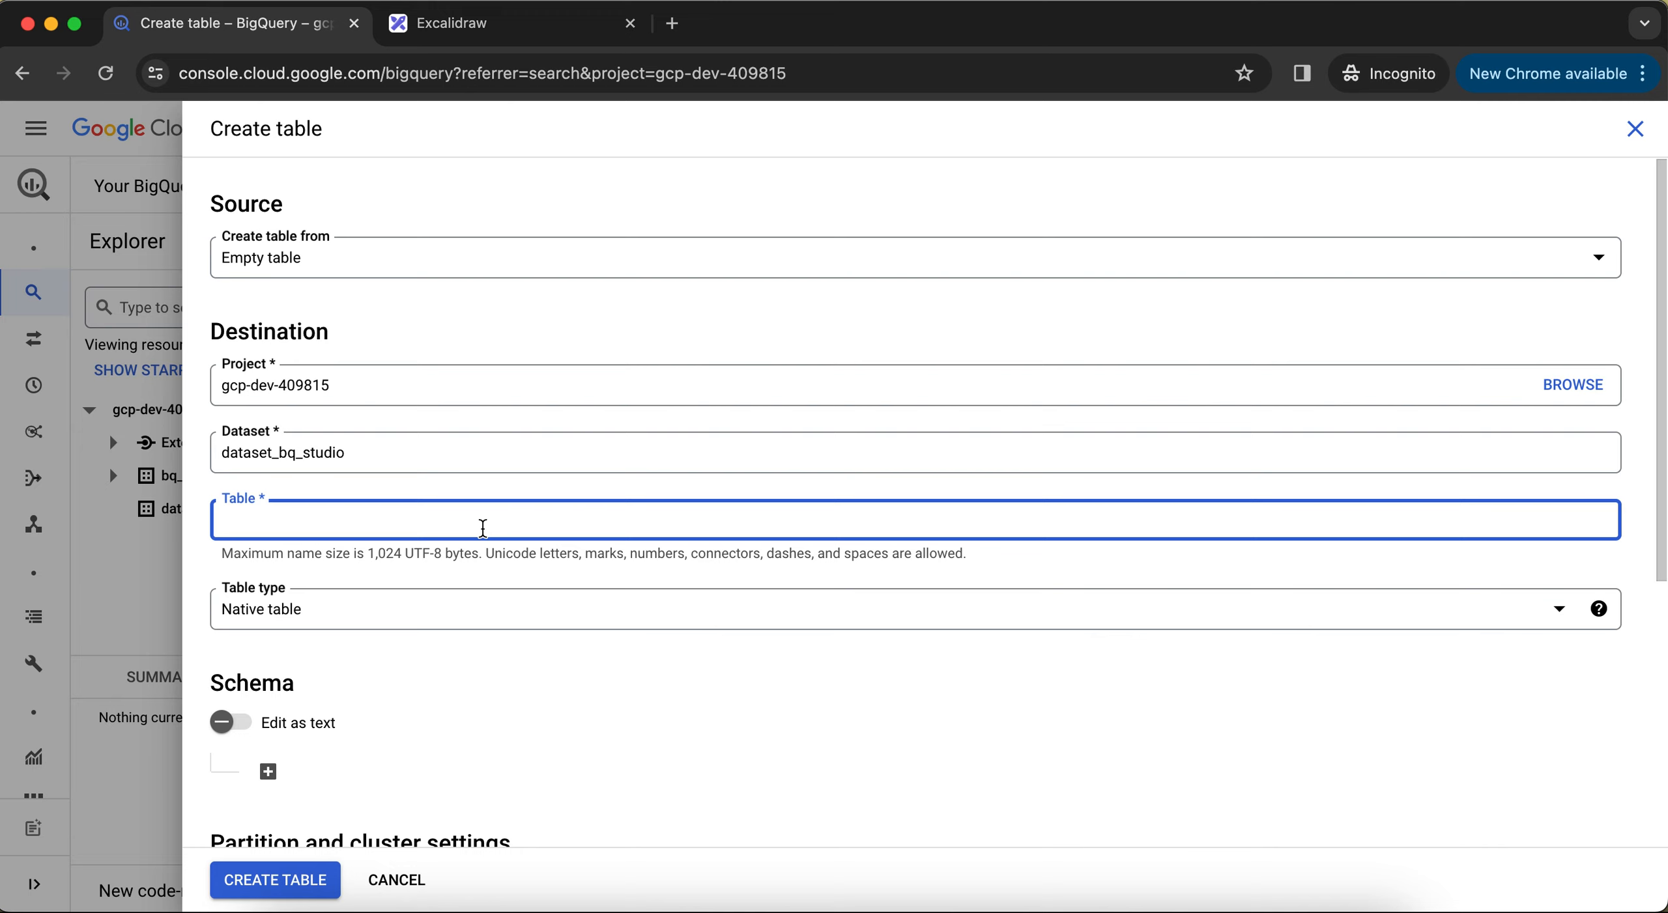
{"action": "type", "text": "new_table"}
{"action": "left_click", "coordinate": [529, 666]}
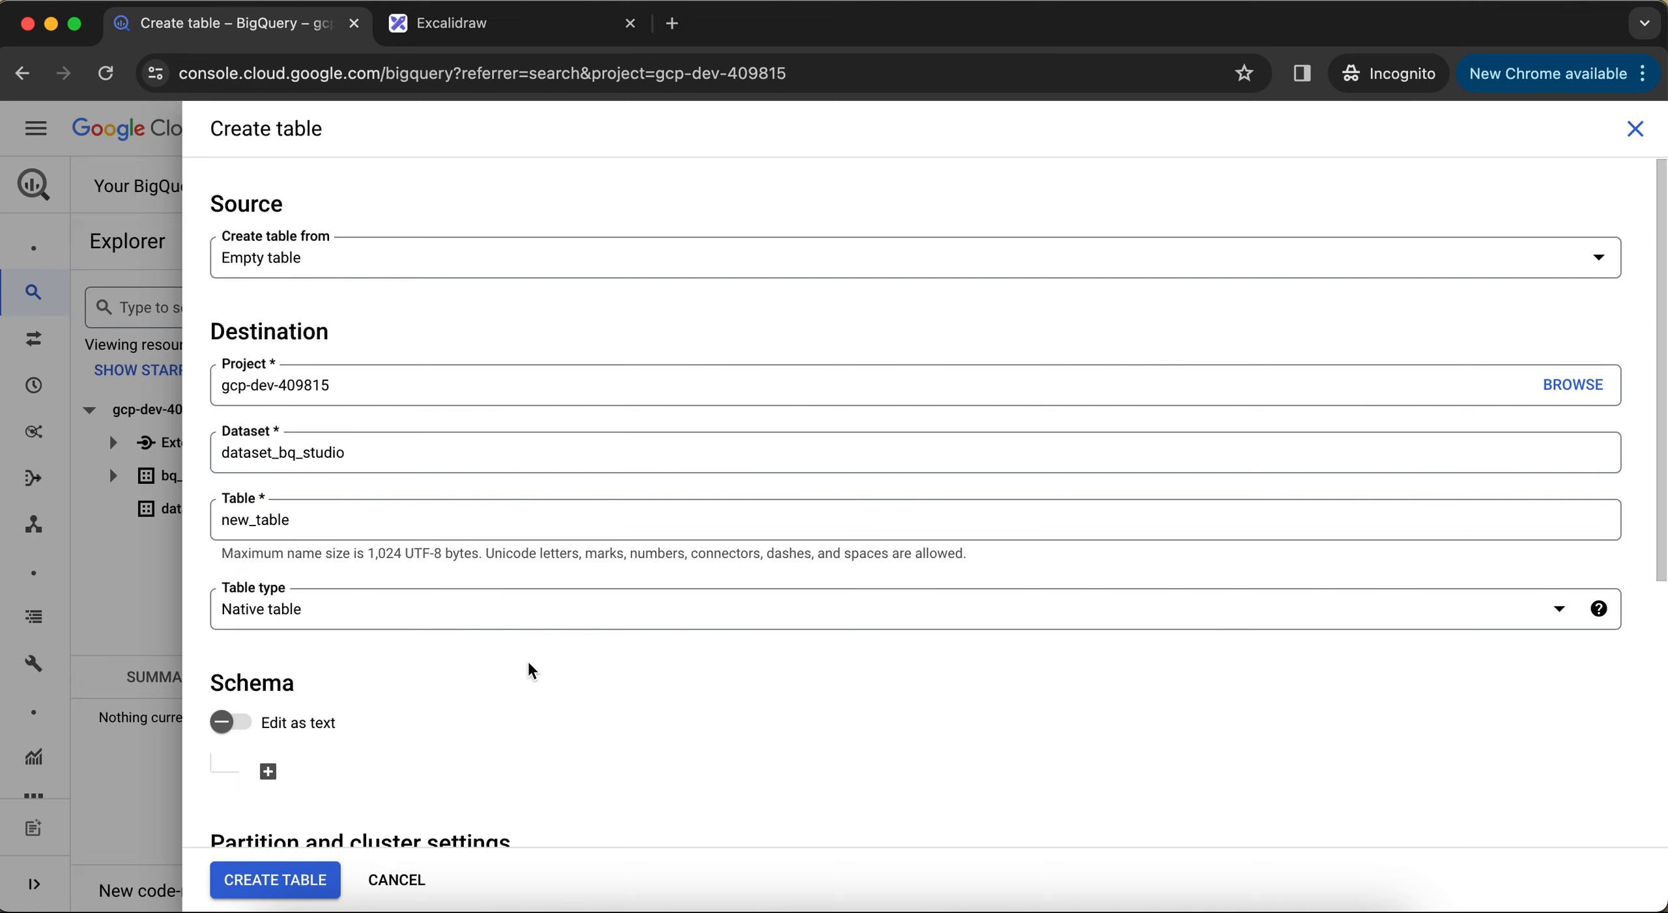
{"action": "left_click", "coordinate": [538, 624]}
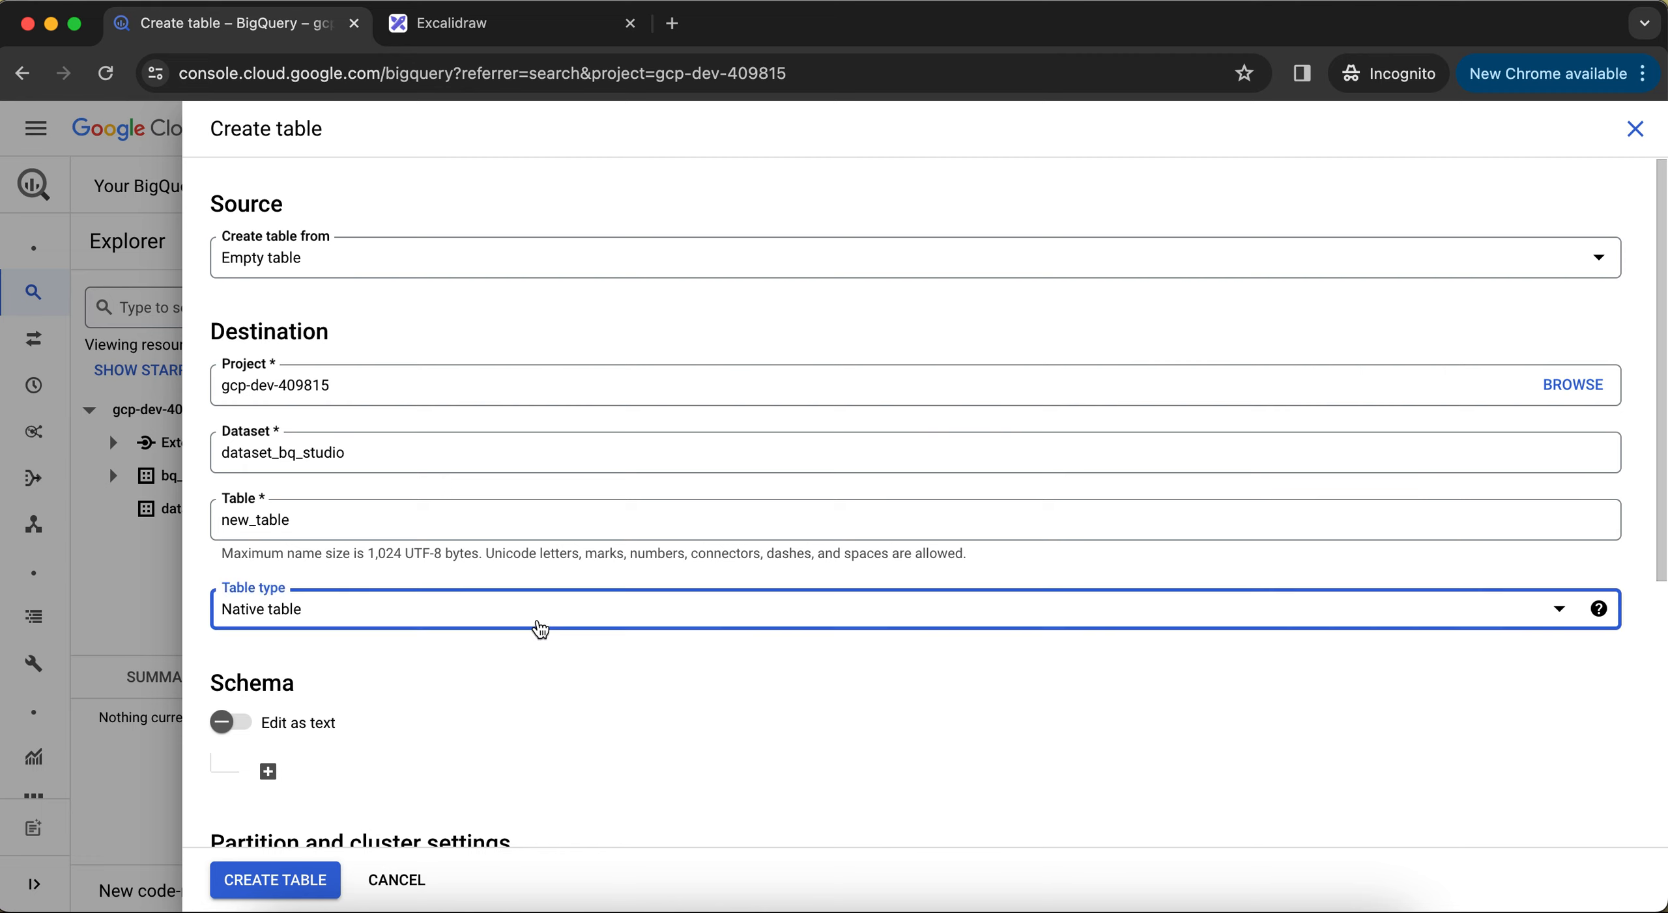
{"action": "left_click", "coordinate": [551, 707]}
- Add a schema field named id with type INTEGER and mode REQUIRED
{"action": "scroll", "coordinate": [550, 709], "scroll_direction": "down", "scroll_amount": 2}
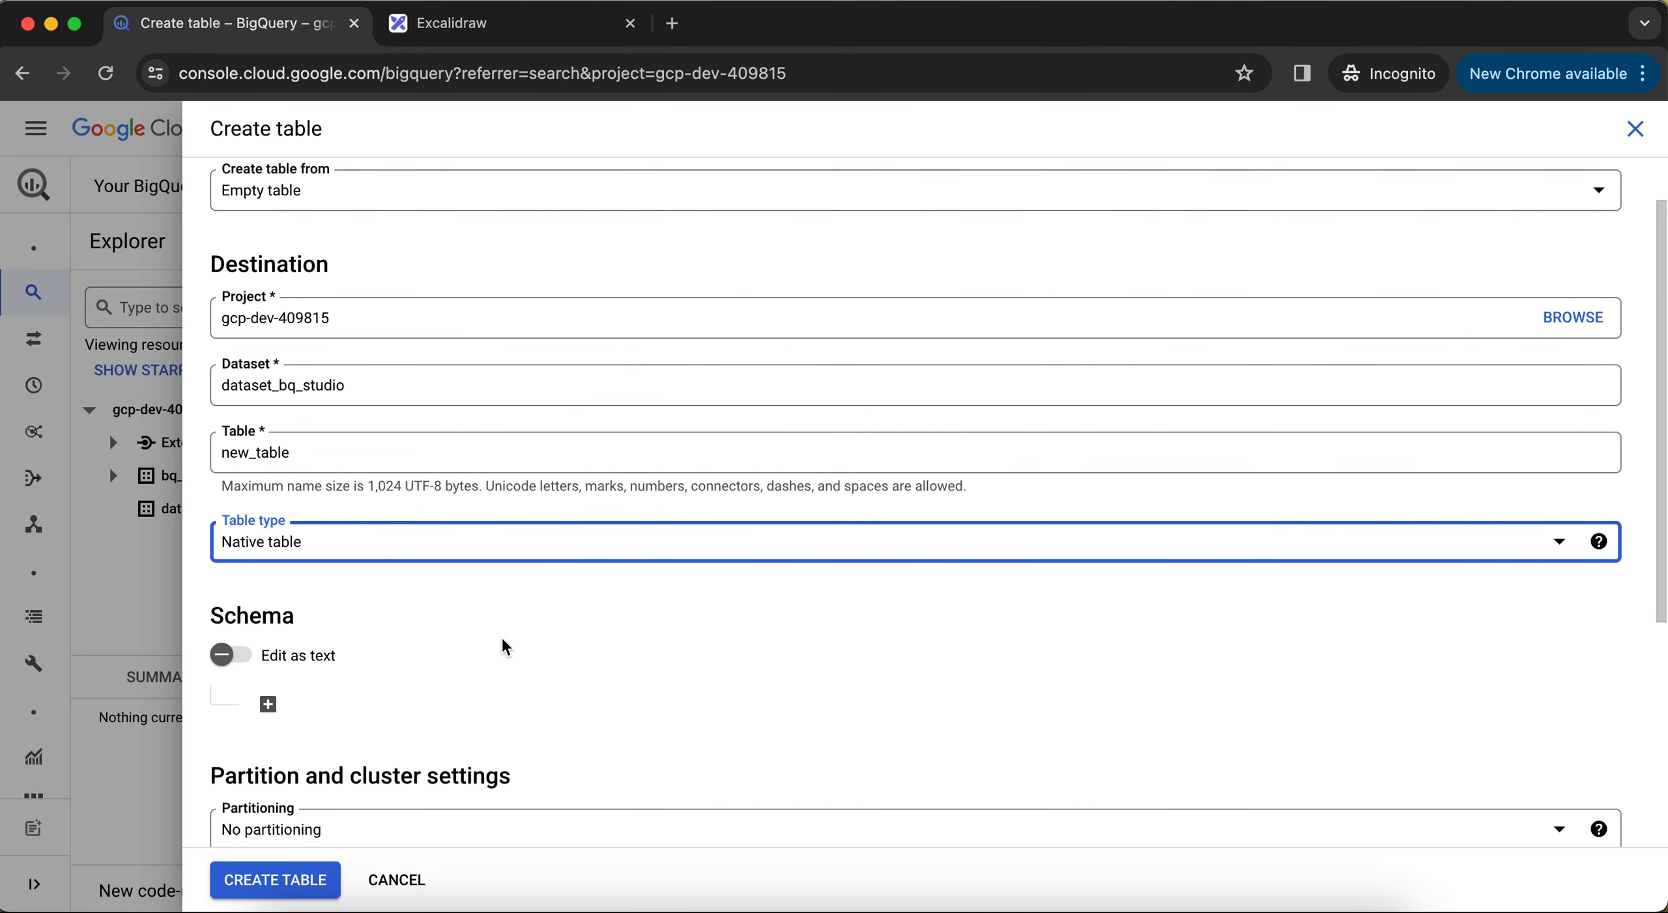
{"action": "scroll", "coordinate": [503, 642], "scroll_direction": "down", "scroll_amount": 2}
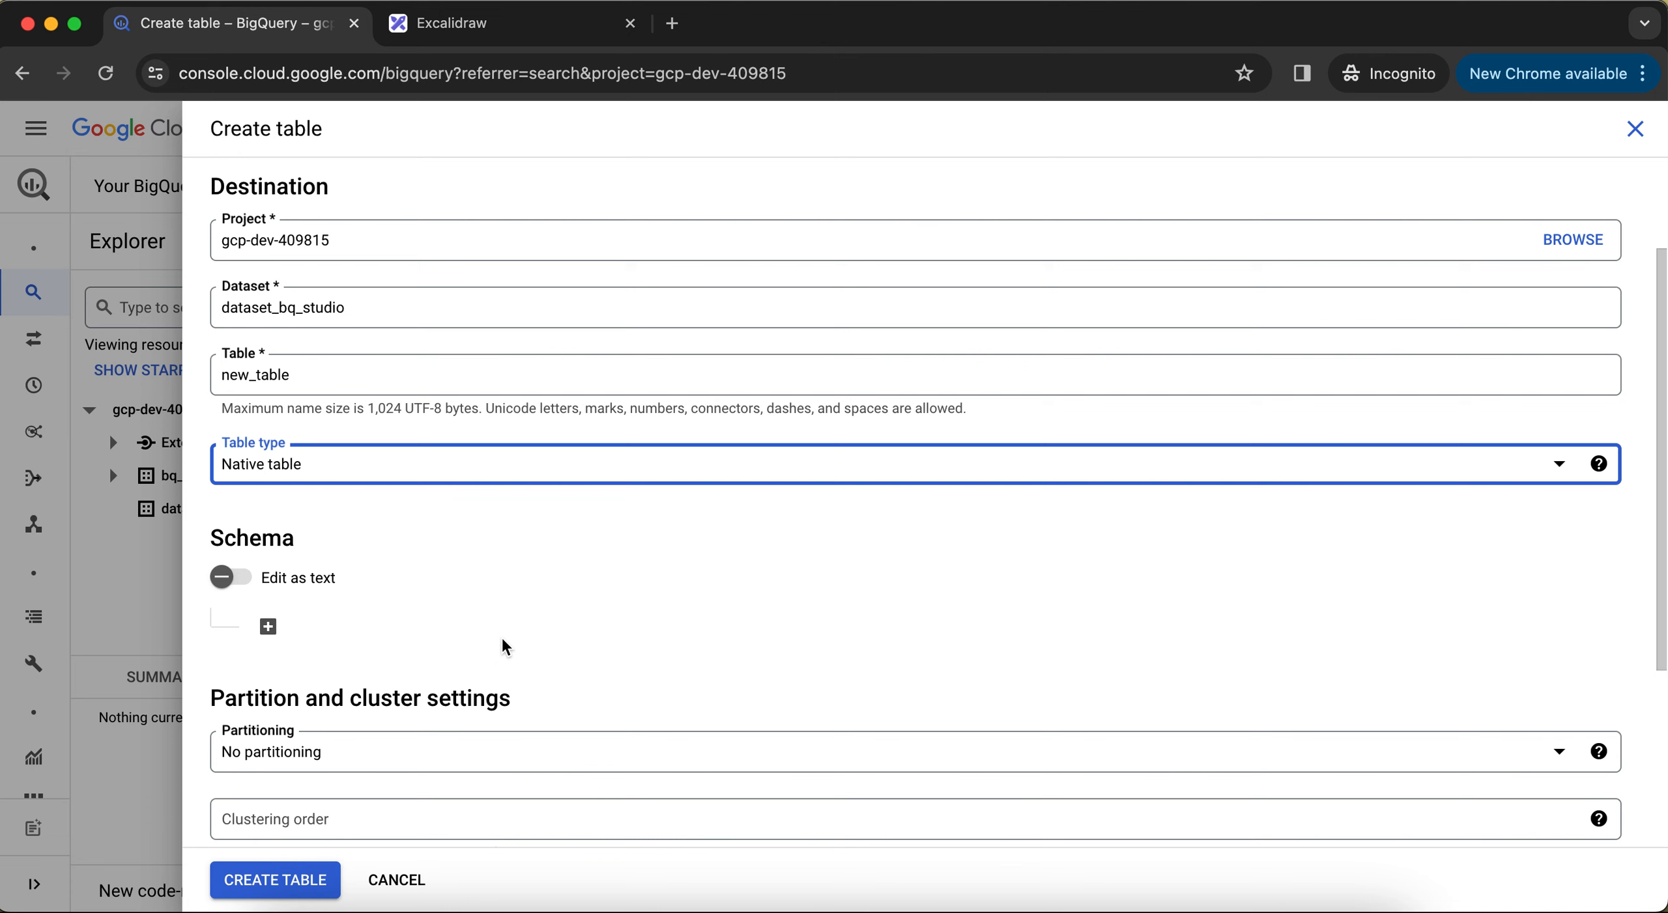
{"action": "scroll", "coordinate": [502, 642], "scroll_direction": "down", "scroll_amount": 1}
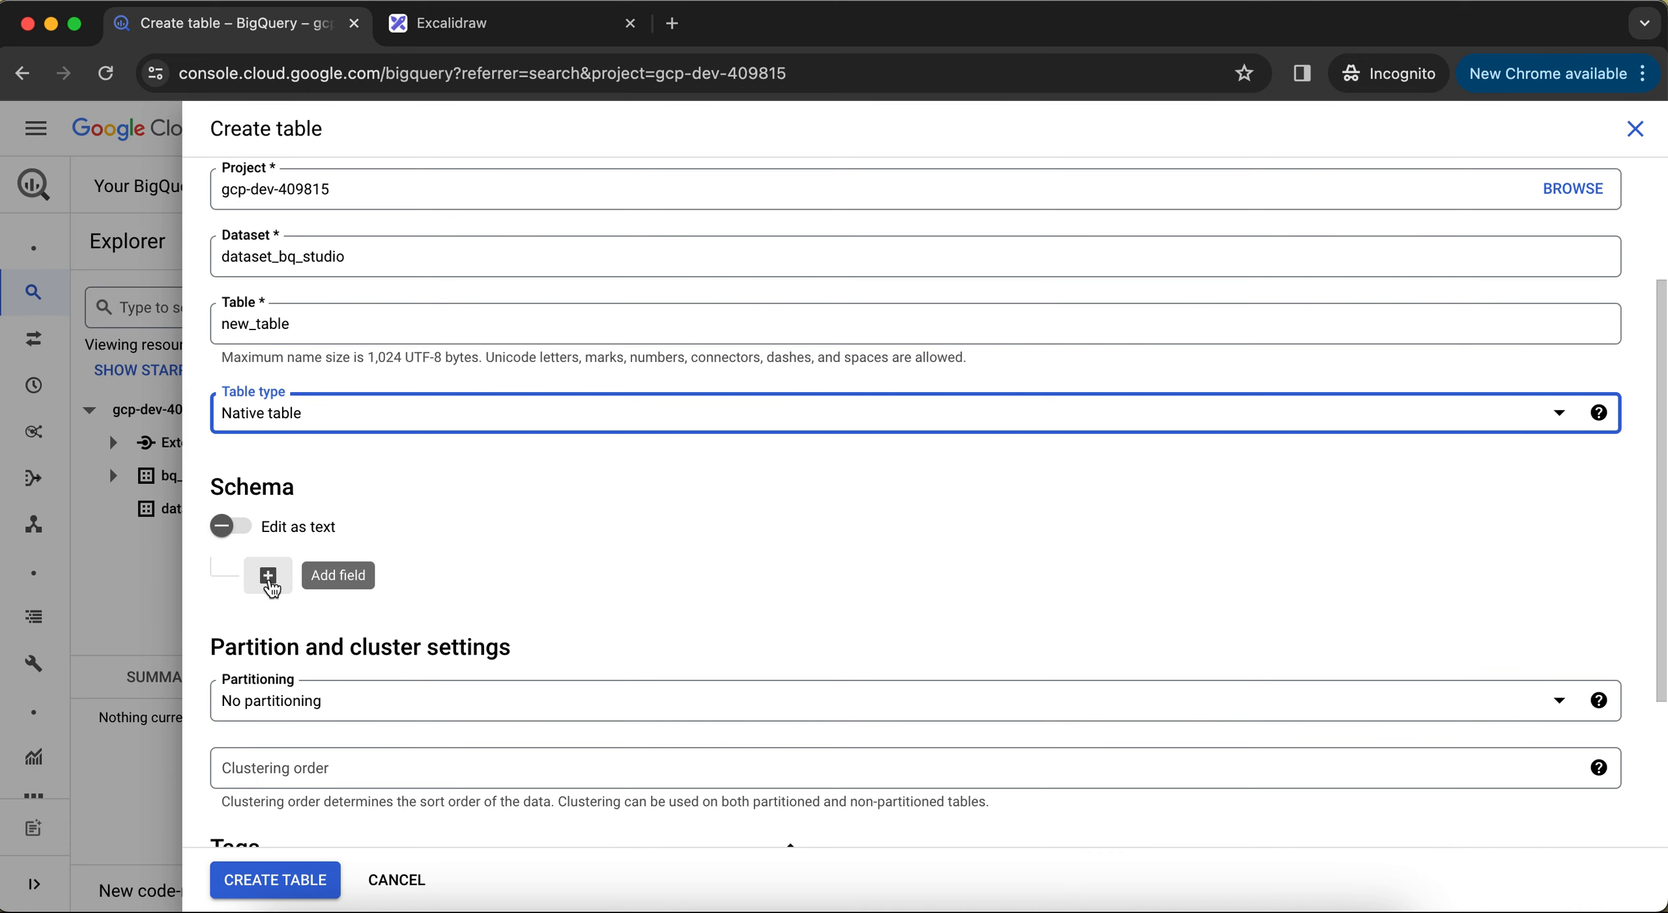
{"action": "left_click", "coordinate": [268, 575]}
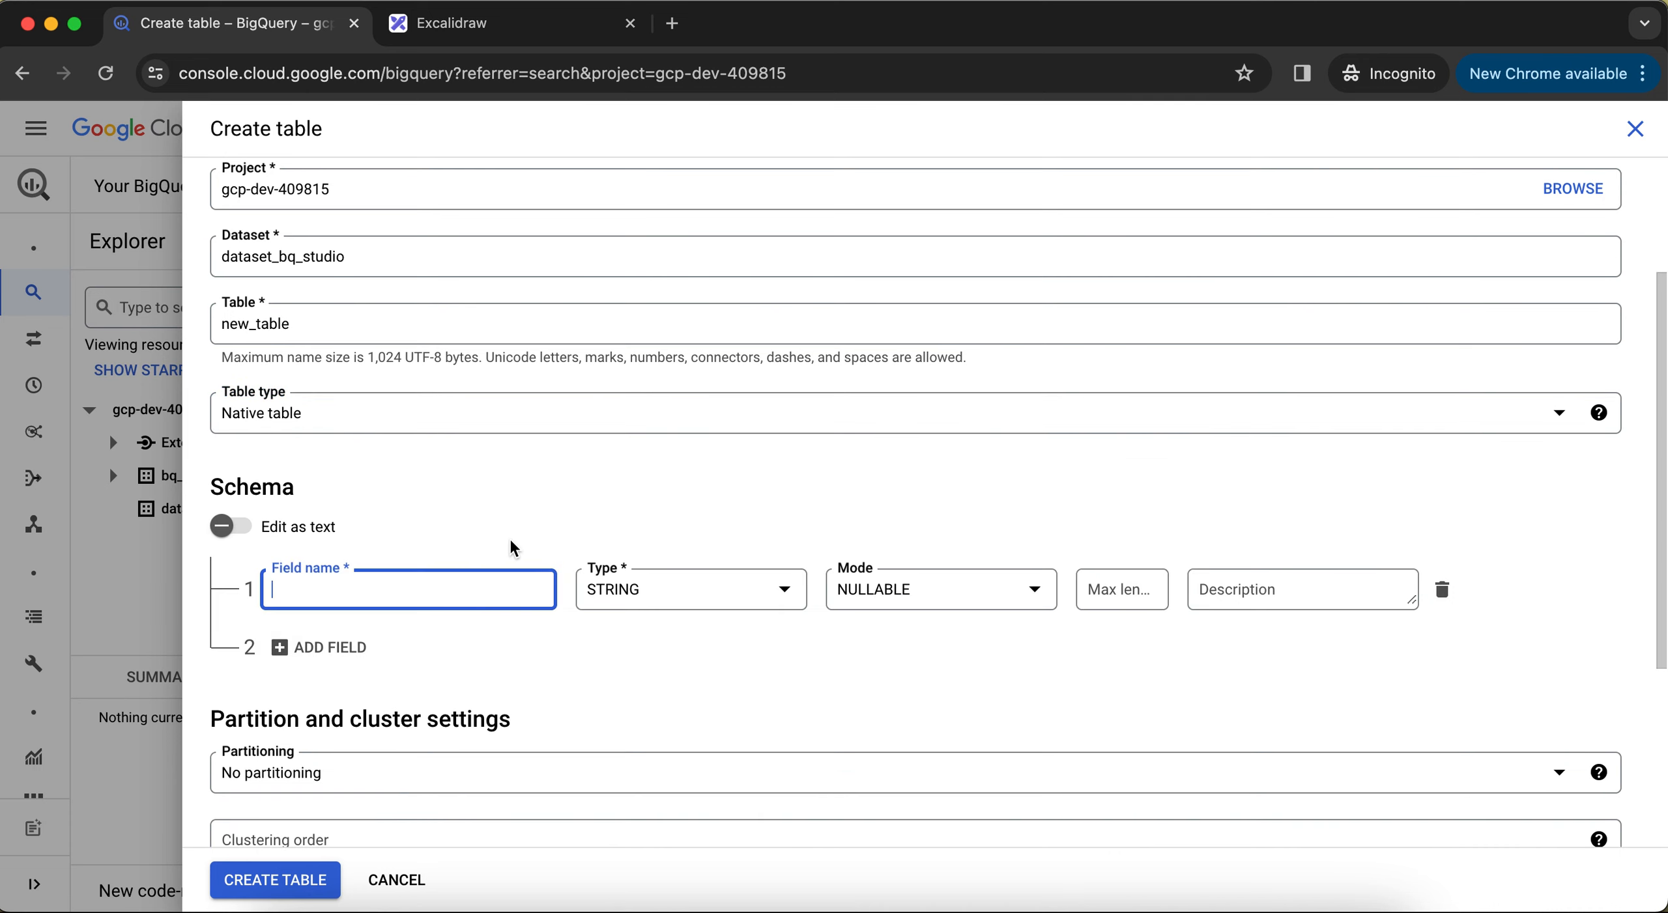
{"action": "scroll", "coordinate": [511, 548], "scroll_direction": "down", "scroll_amount": 1}
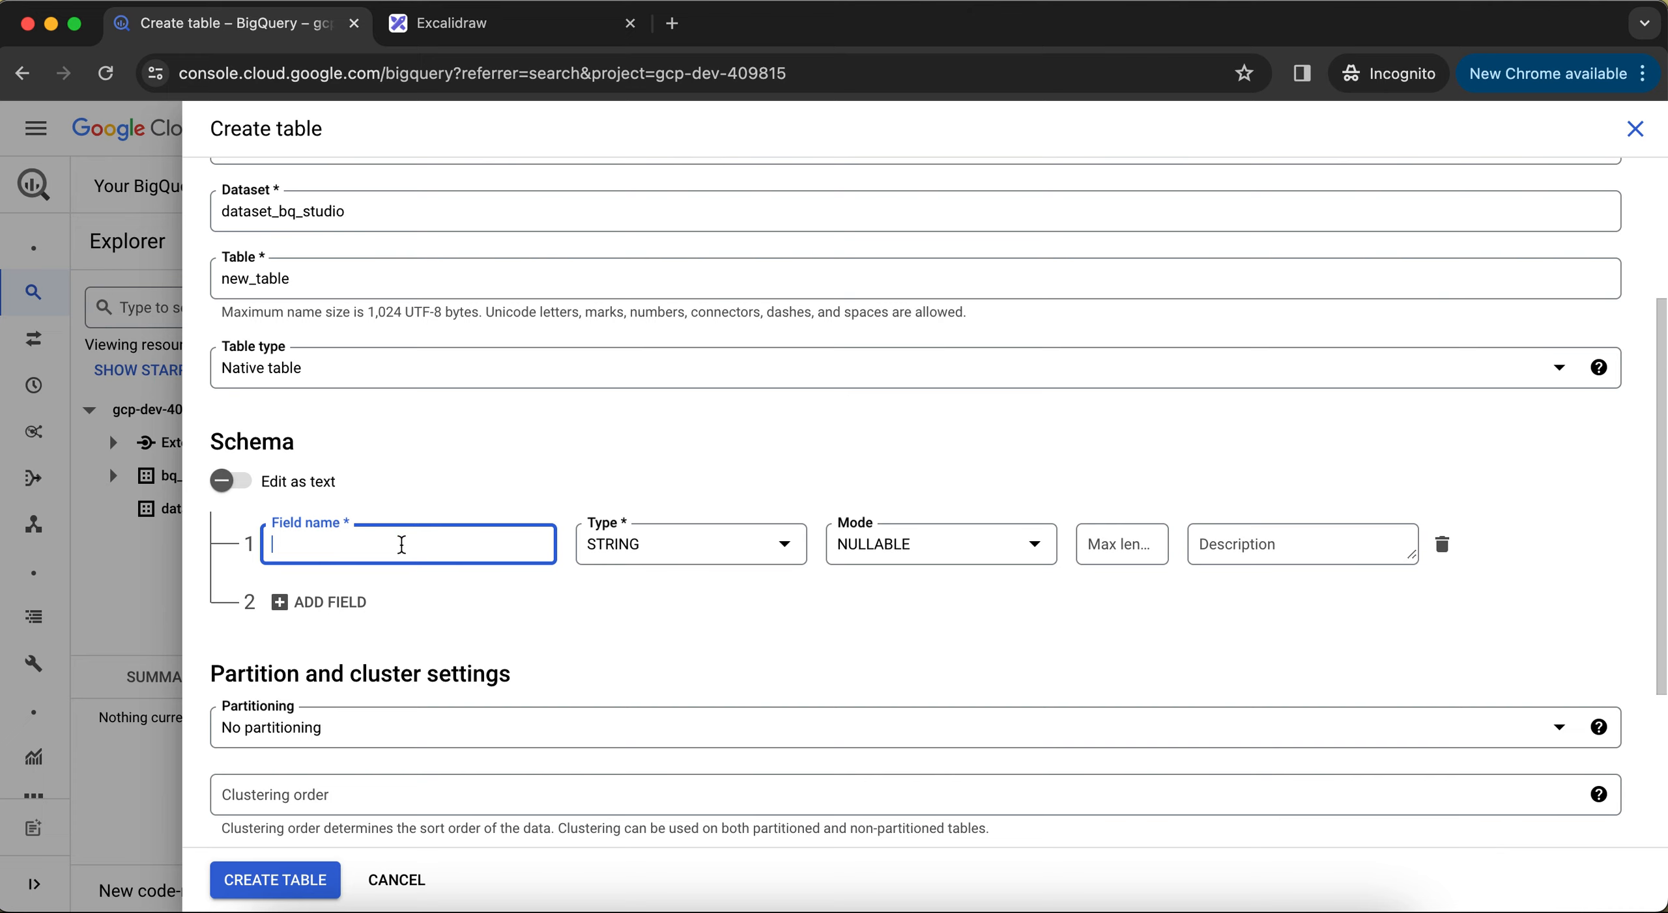
{"action": "type", "text": "id"}
{"action": "left_click", "coordinate": [682, 544]}
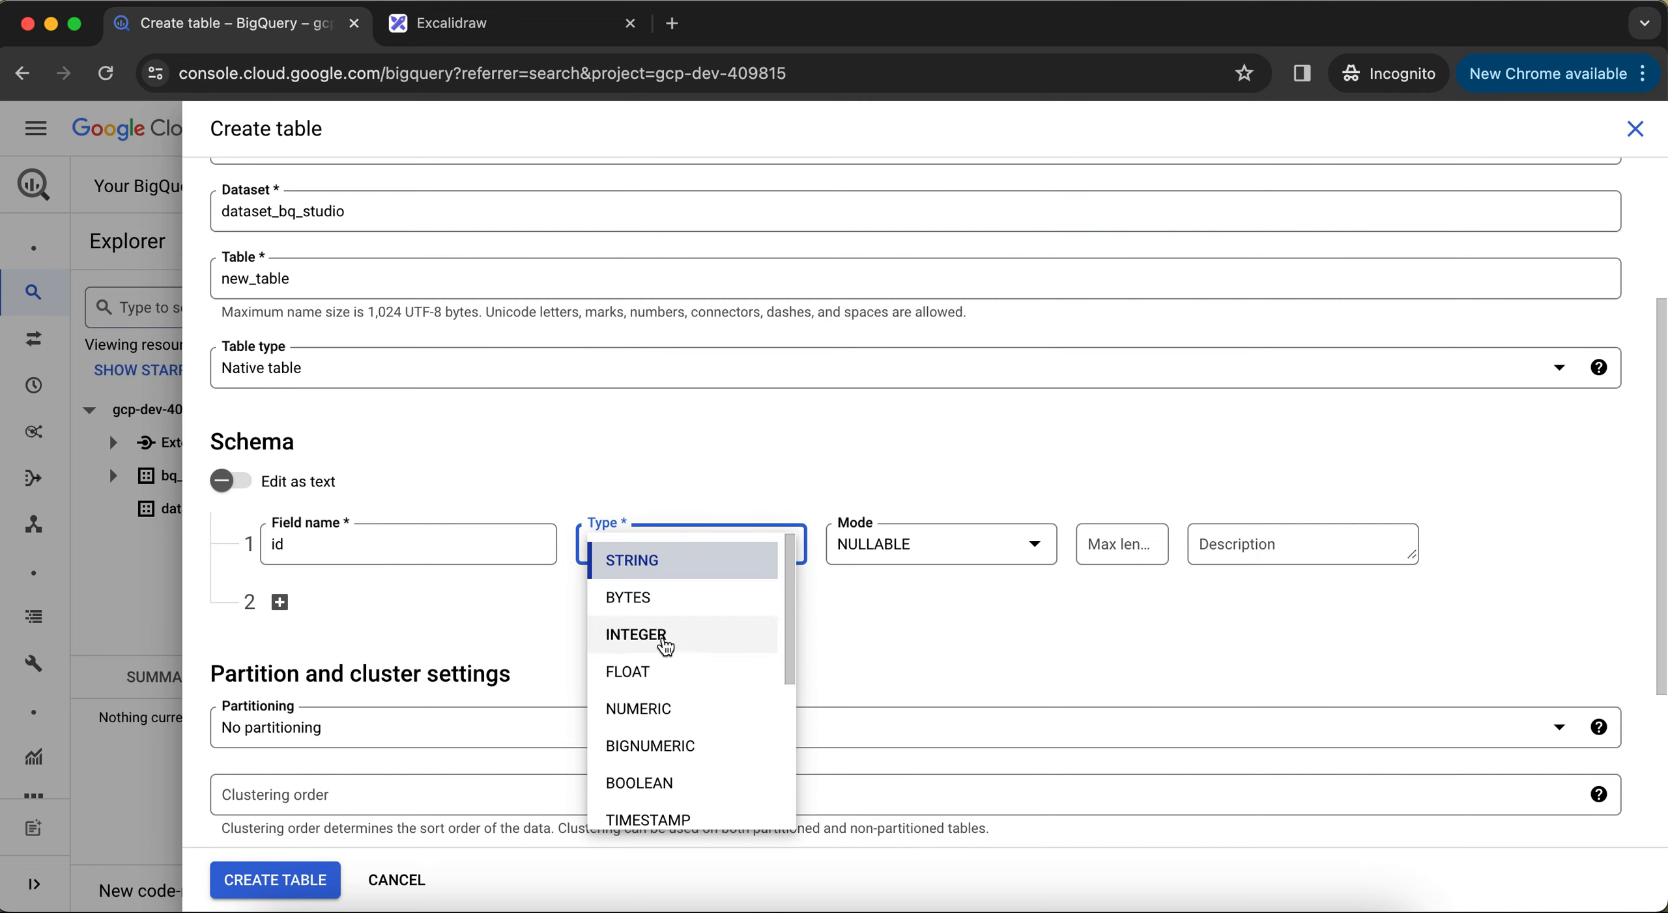
{"action": "left_click", "coordinate": [663, 641]}
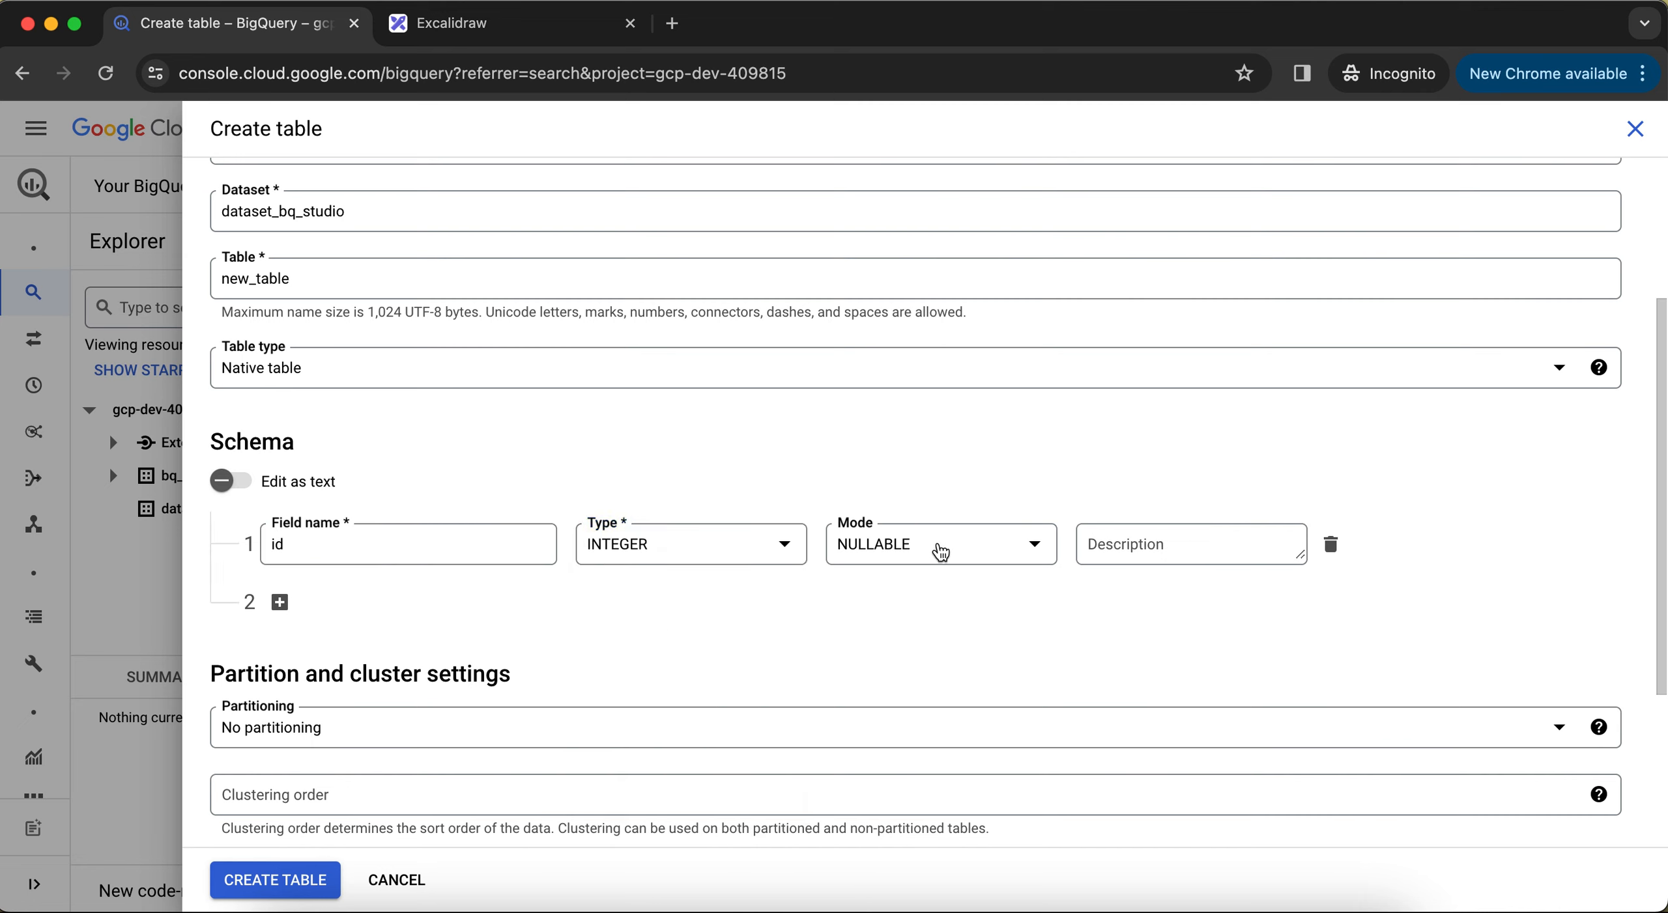
{"action": "left_click", "coordinate": [940, 552]}
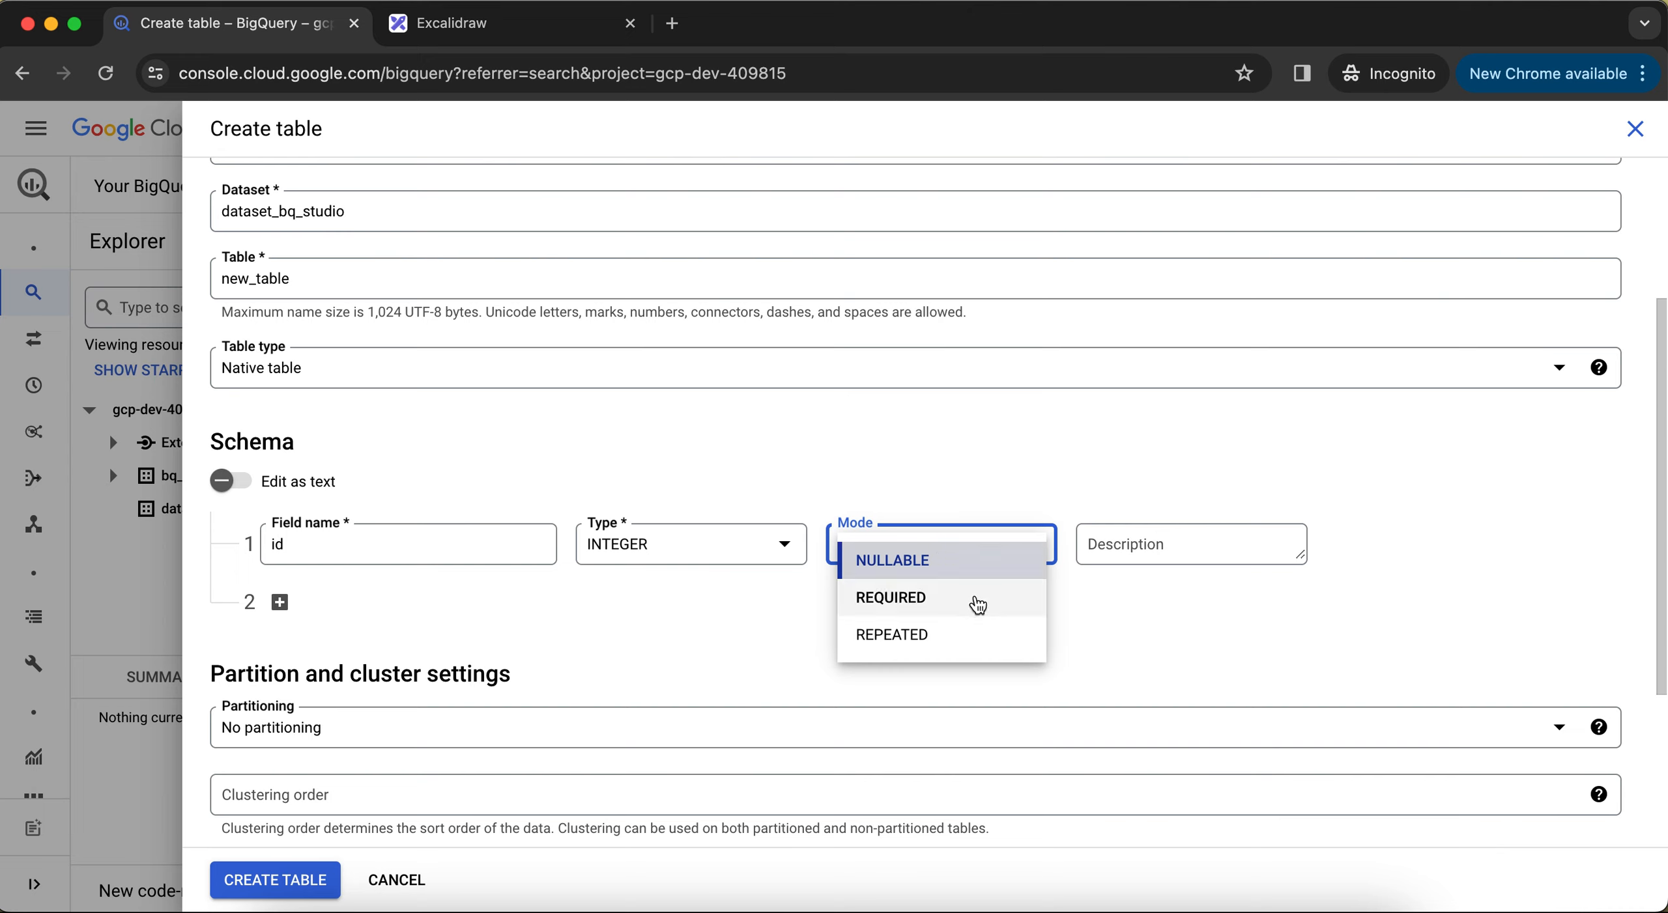
{"action": "left_click", "coordinate": [971, 611]}
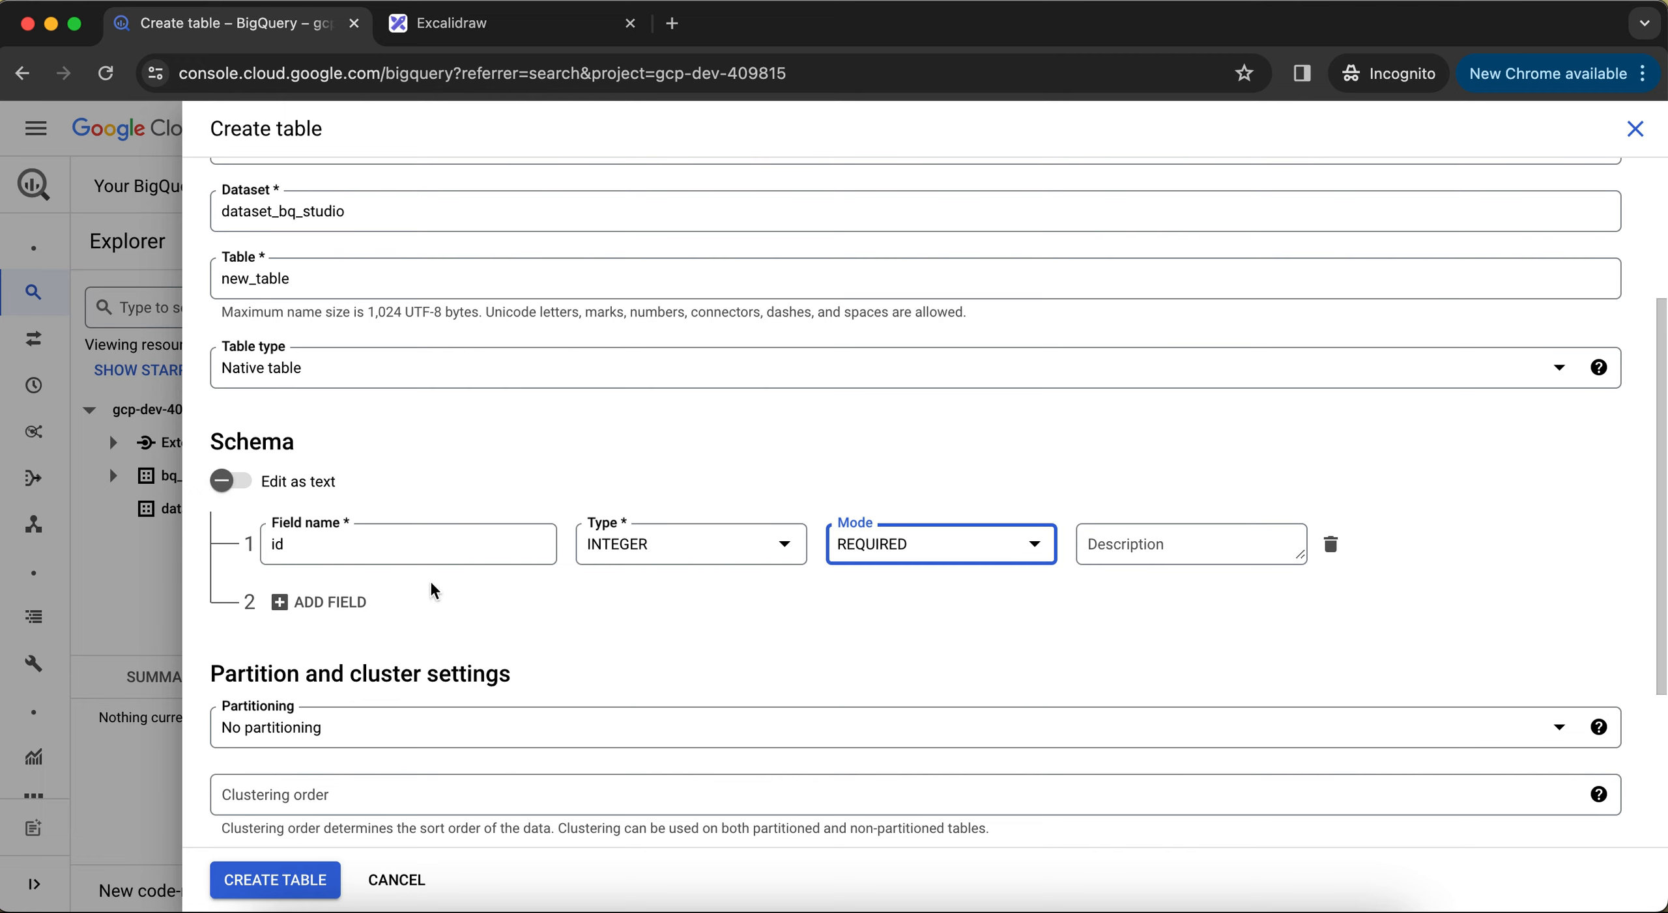
- Add a second schema field named common_field_1, keeping type STRING and mode NULLABLE
{"action": "left_click", "coordinate": [355, 602]}
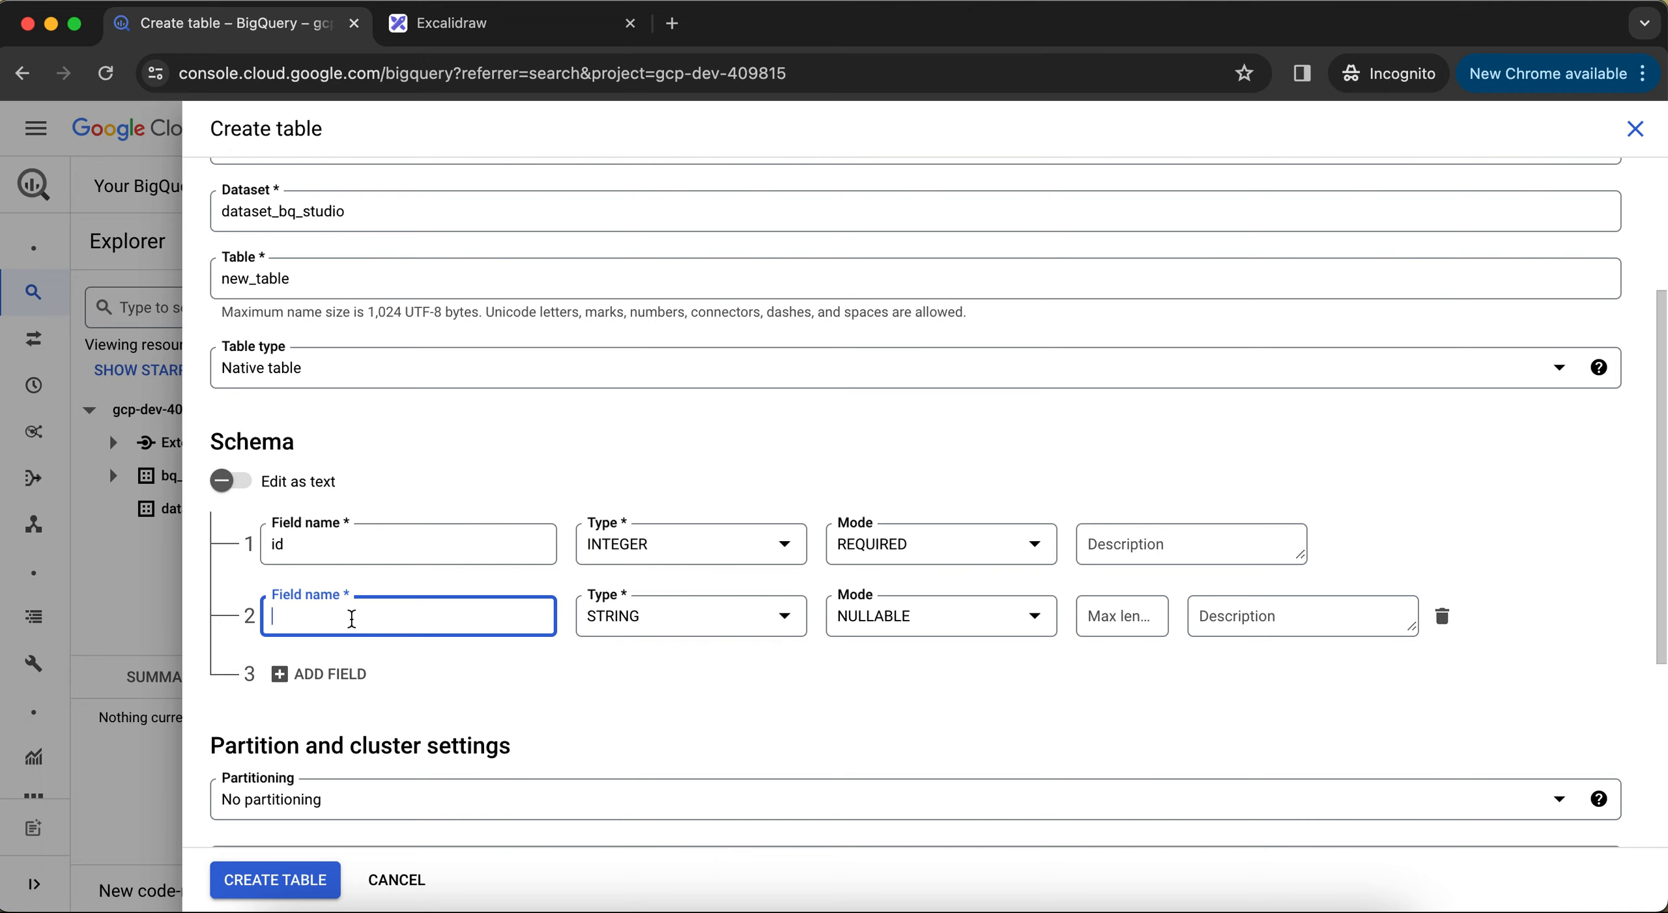
{"action": "type", "text": "common_fielsd_1"}
- Add a third schema field and name it common_field_2, reusing a copy of the common_field_1 name
{"action": "left_click", "coordinate": [343, 684]}
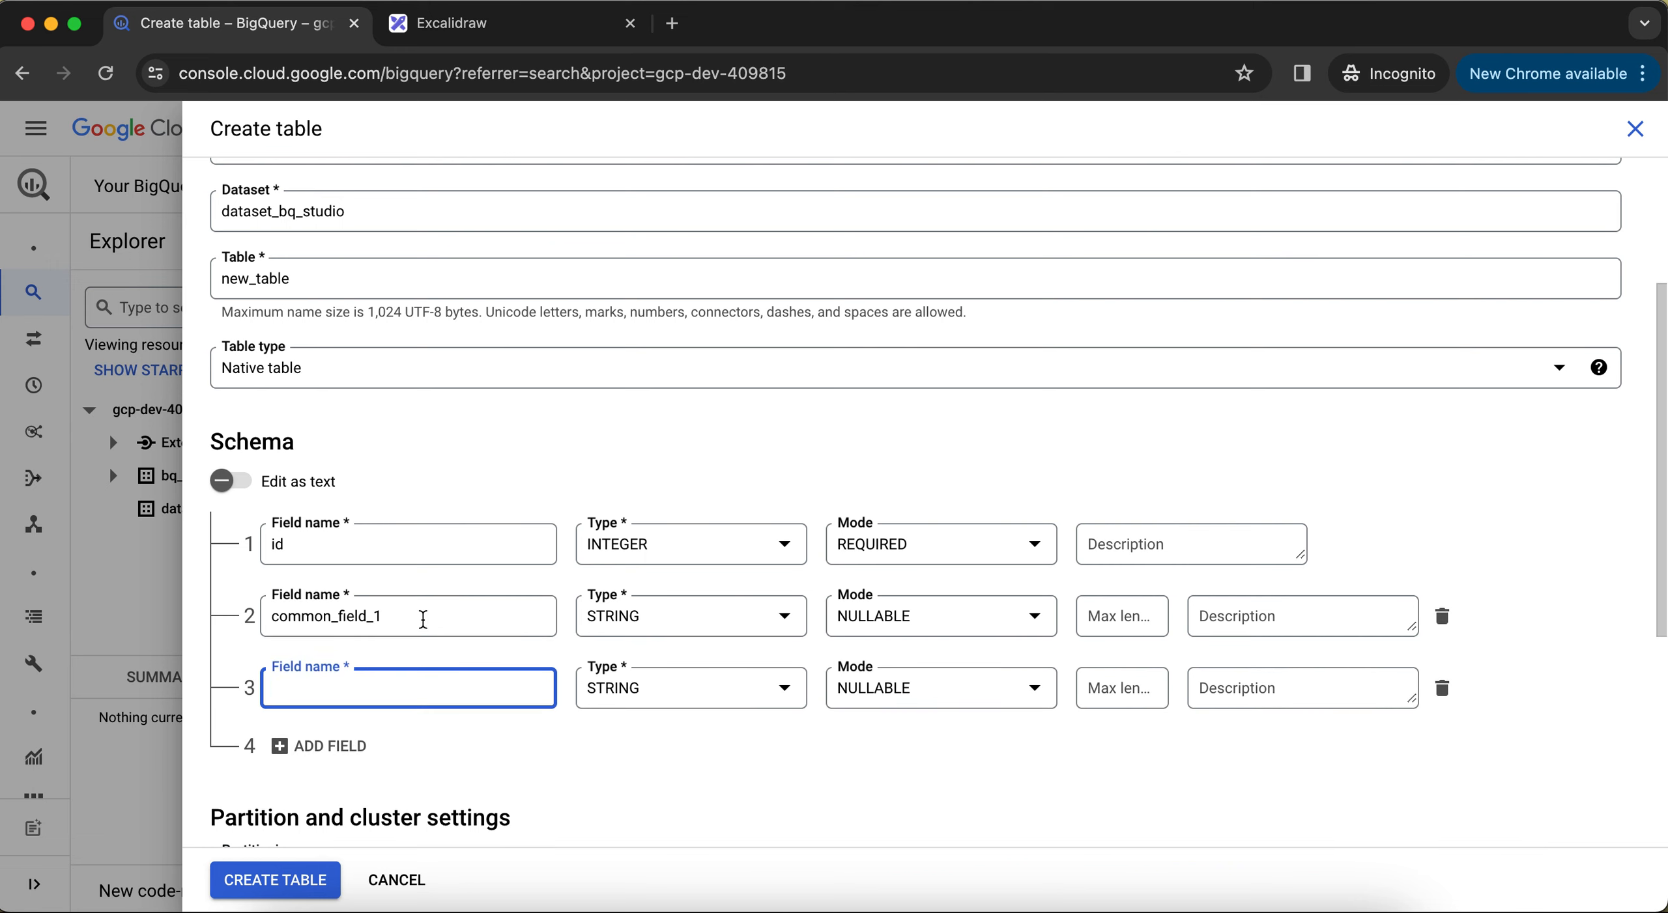
{"action": "left_click", "coordinate": [421, 619]}
{"action": "type", "text": "a"}
{"action": "key", "text": "super+a"}
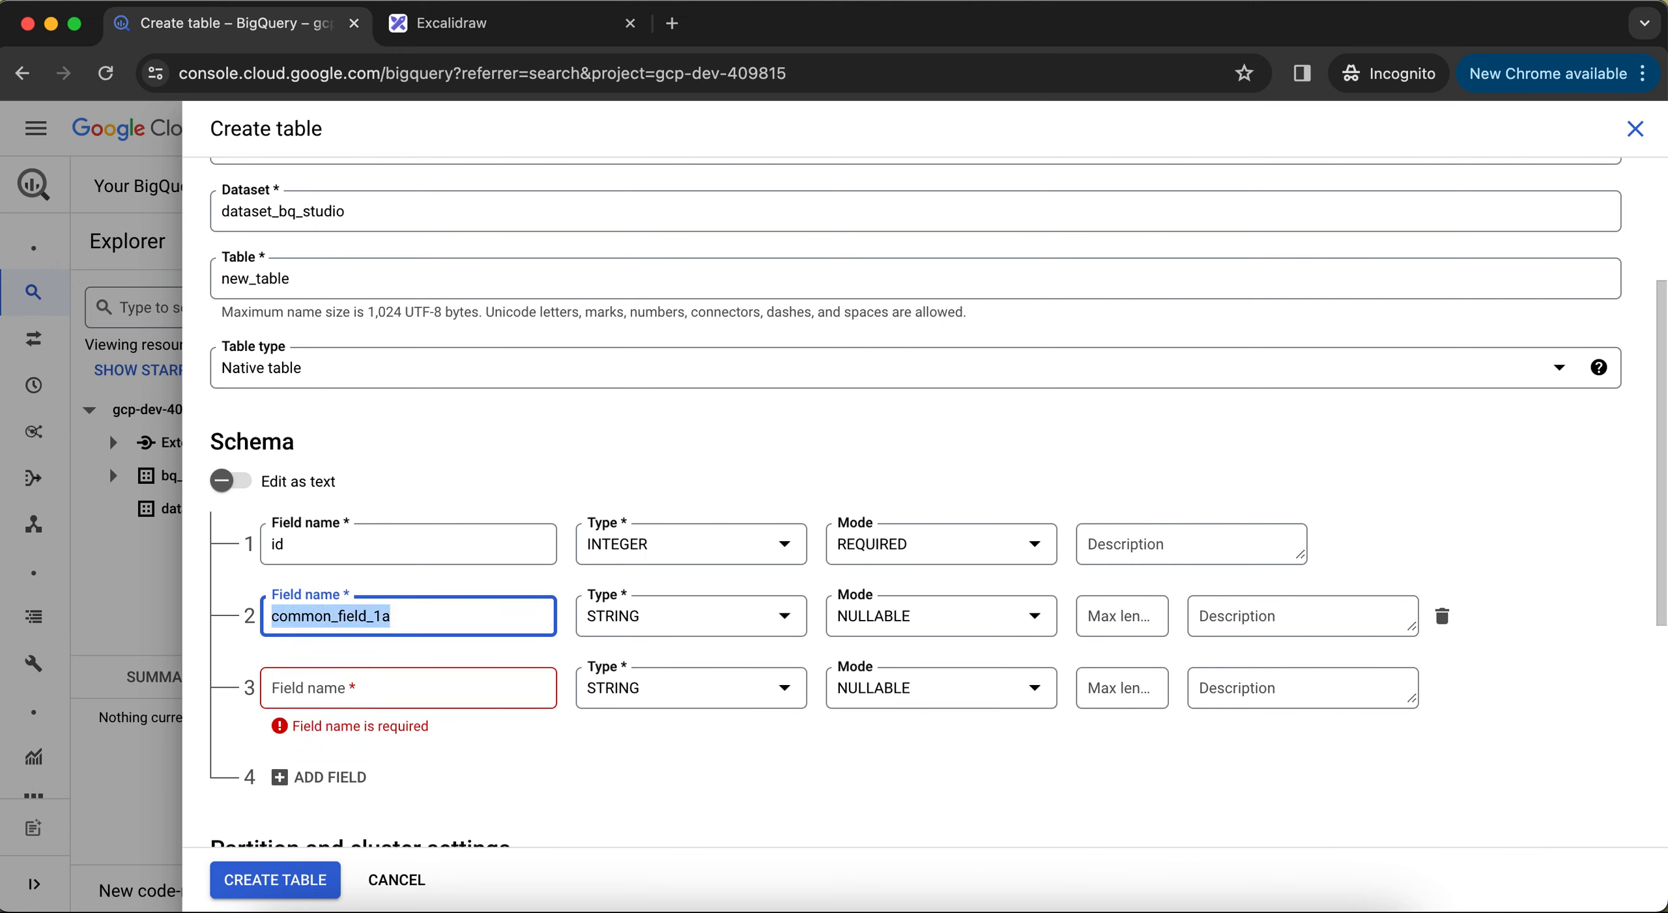
{"action": "key", "text": "Right"}
{"action": "key", "text": "BackSpace"}
{"action": "key", "text": "super+a"}
{"action": "key", "text": "super+c"}
{"action": "left_click", "coordinate": [383, 693]}
{"action": "key", "text": "super+v"}
{"action": "key", "text": "BackSpace"}
{"action": "type", "text": "2"}
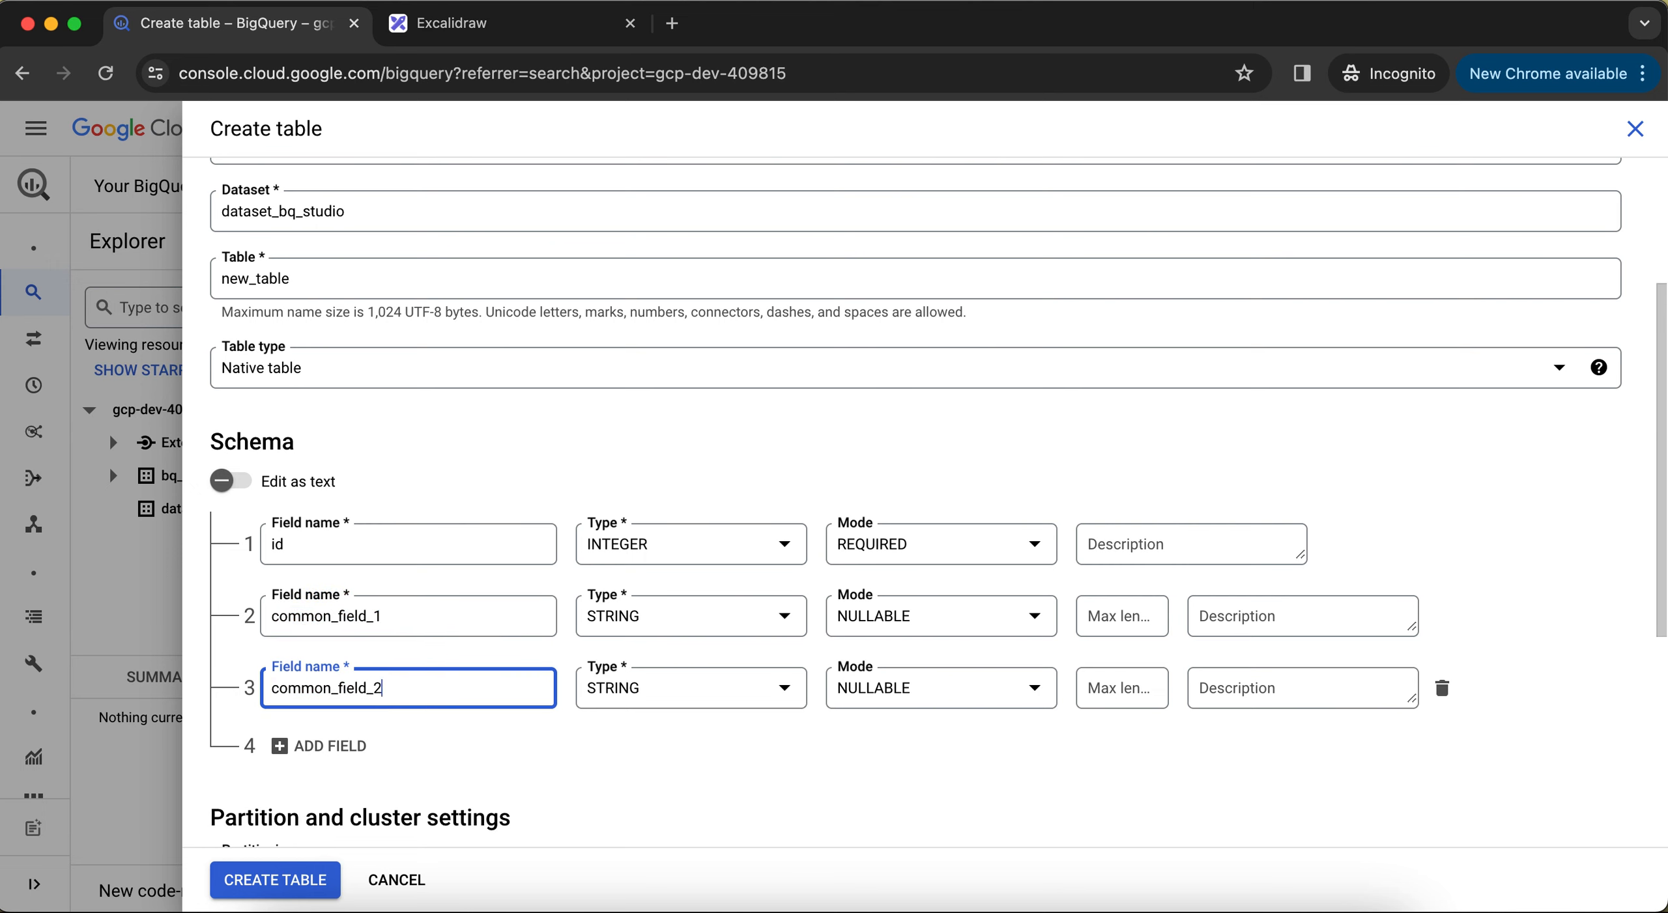
- Set the type of common_field_2 to FLOAT, leaving its mode as NULLABLE
{"action": "left_click", "coordinate": [769, 690]}
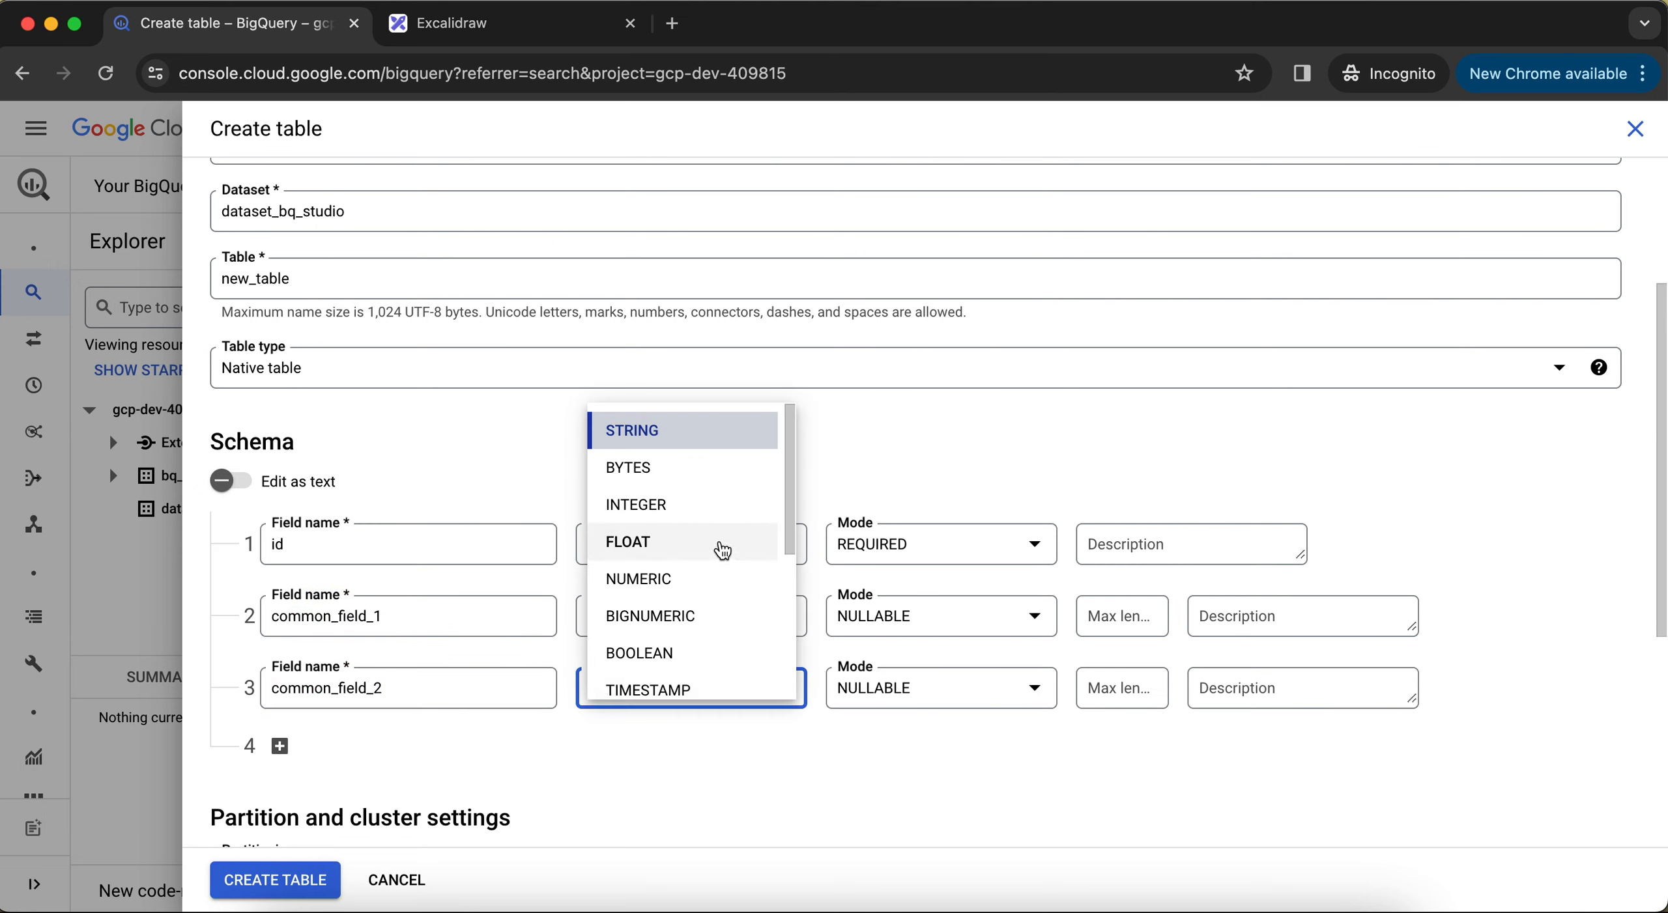
{"action": "scroll", "coordinate": [697, 580], "scroll_direction": "down", "scroll_amount": 1}
{"action": "scroll", "coordinate": [697, 574], "scroll_direction": "down", "scroll_amount": 4}
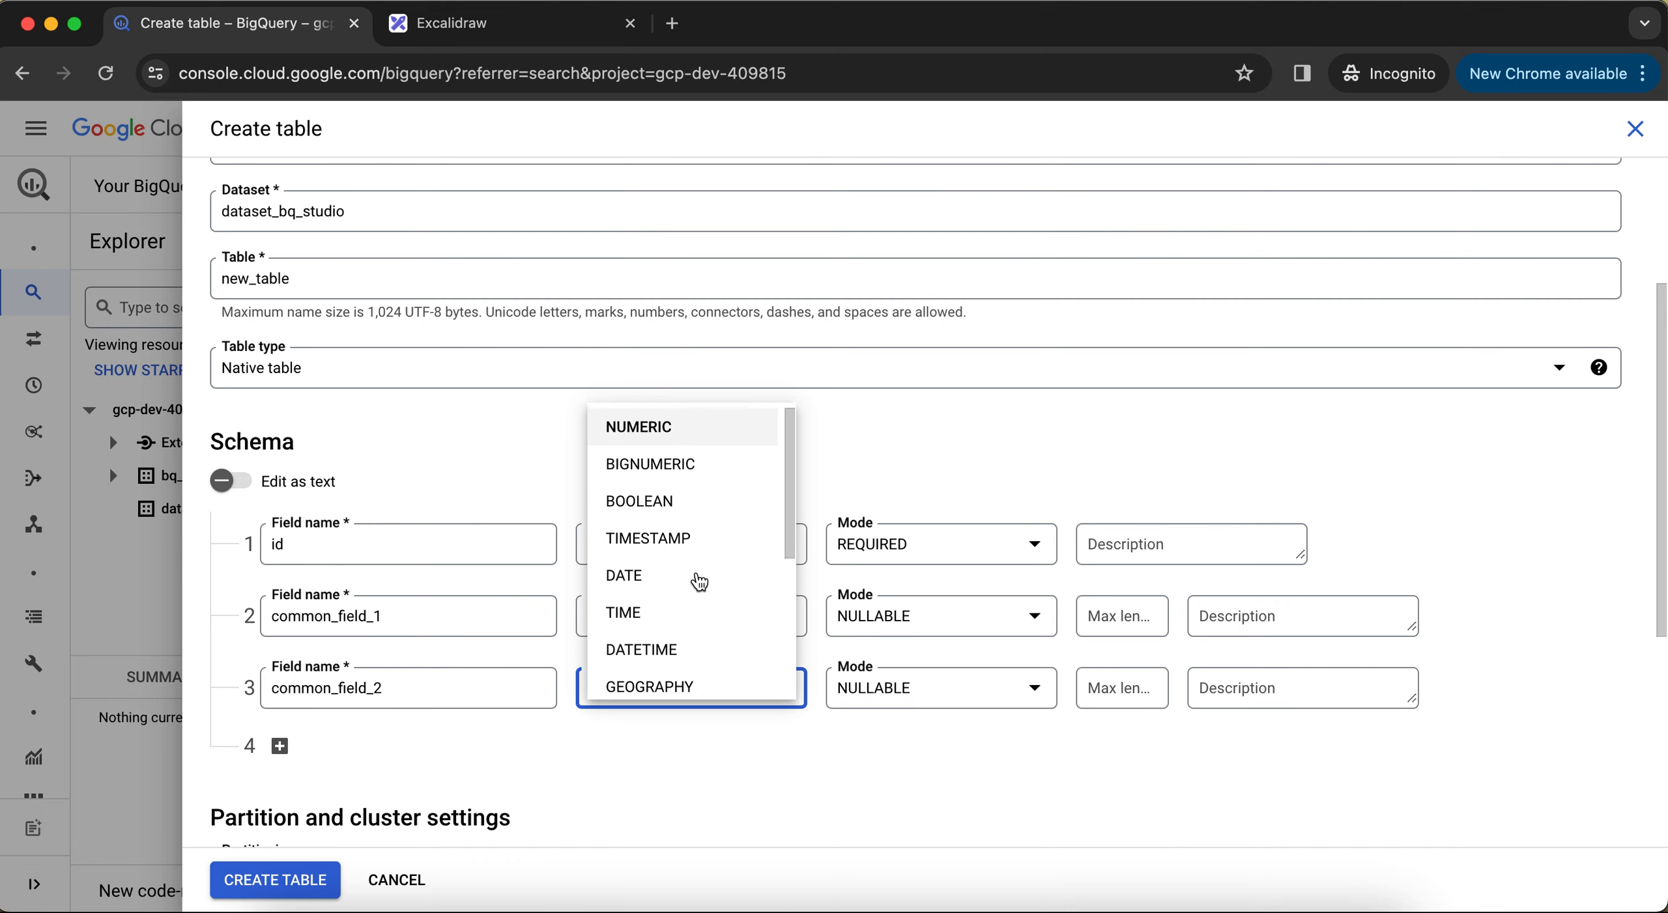
{"action": "scroll", "coordinate": [694, 560], "scroll_direction": "up", "scroll_amount": 5}
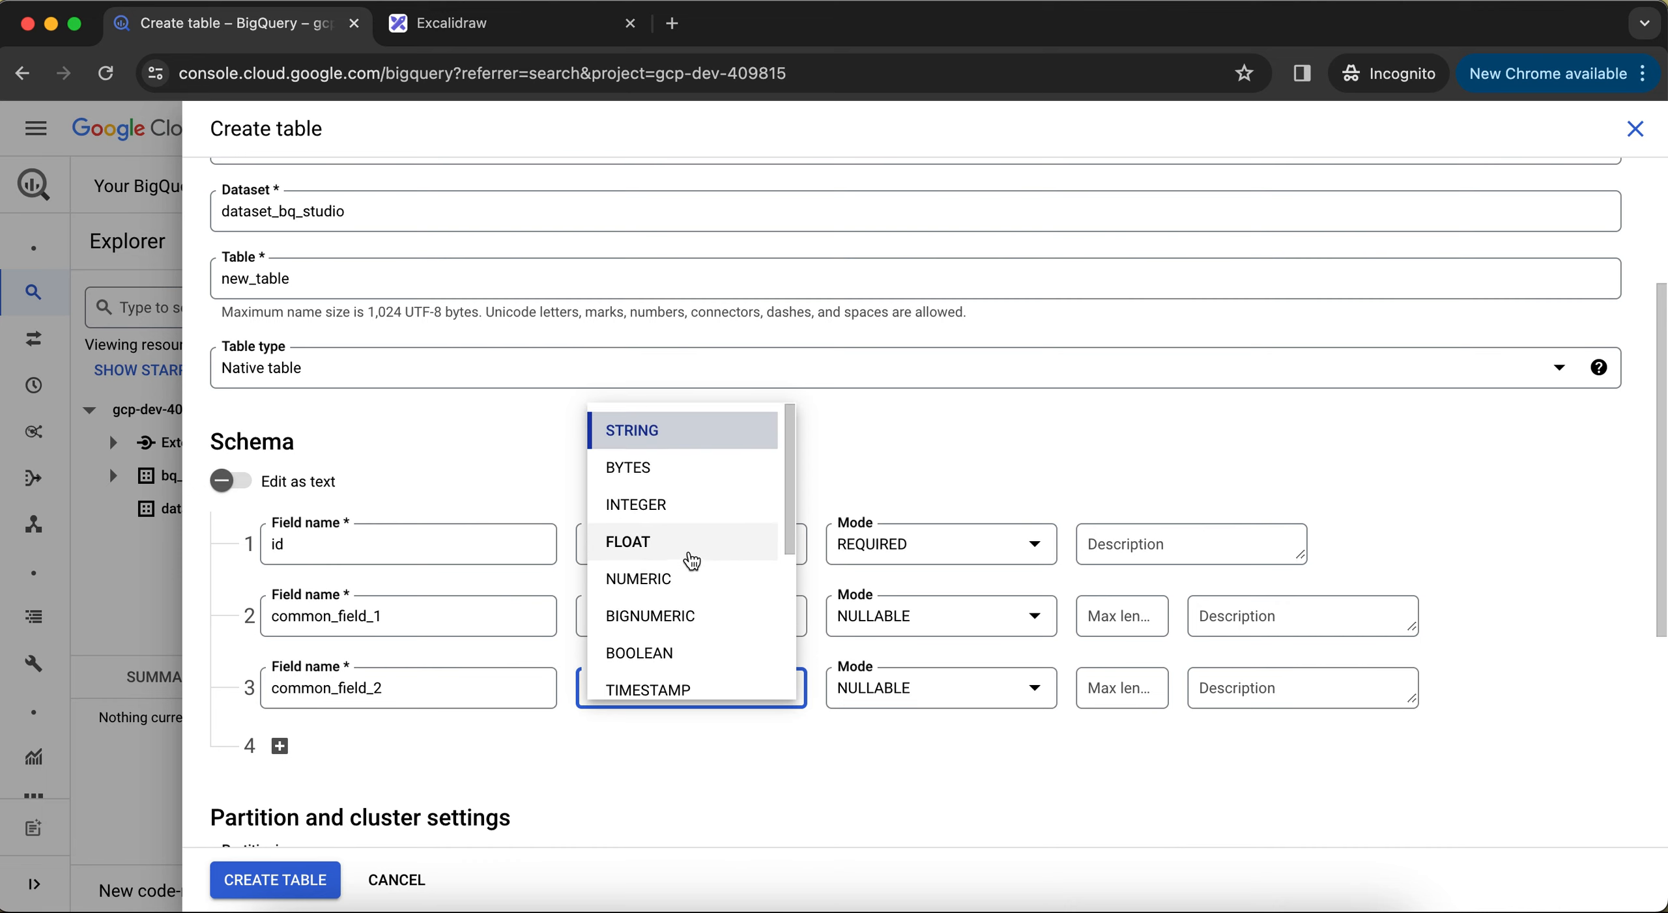
{"action": "left_click", "coordinate": [696, 555]}
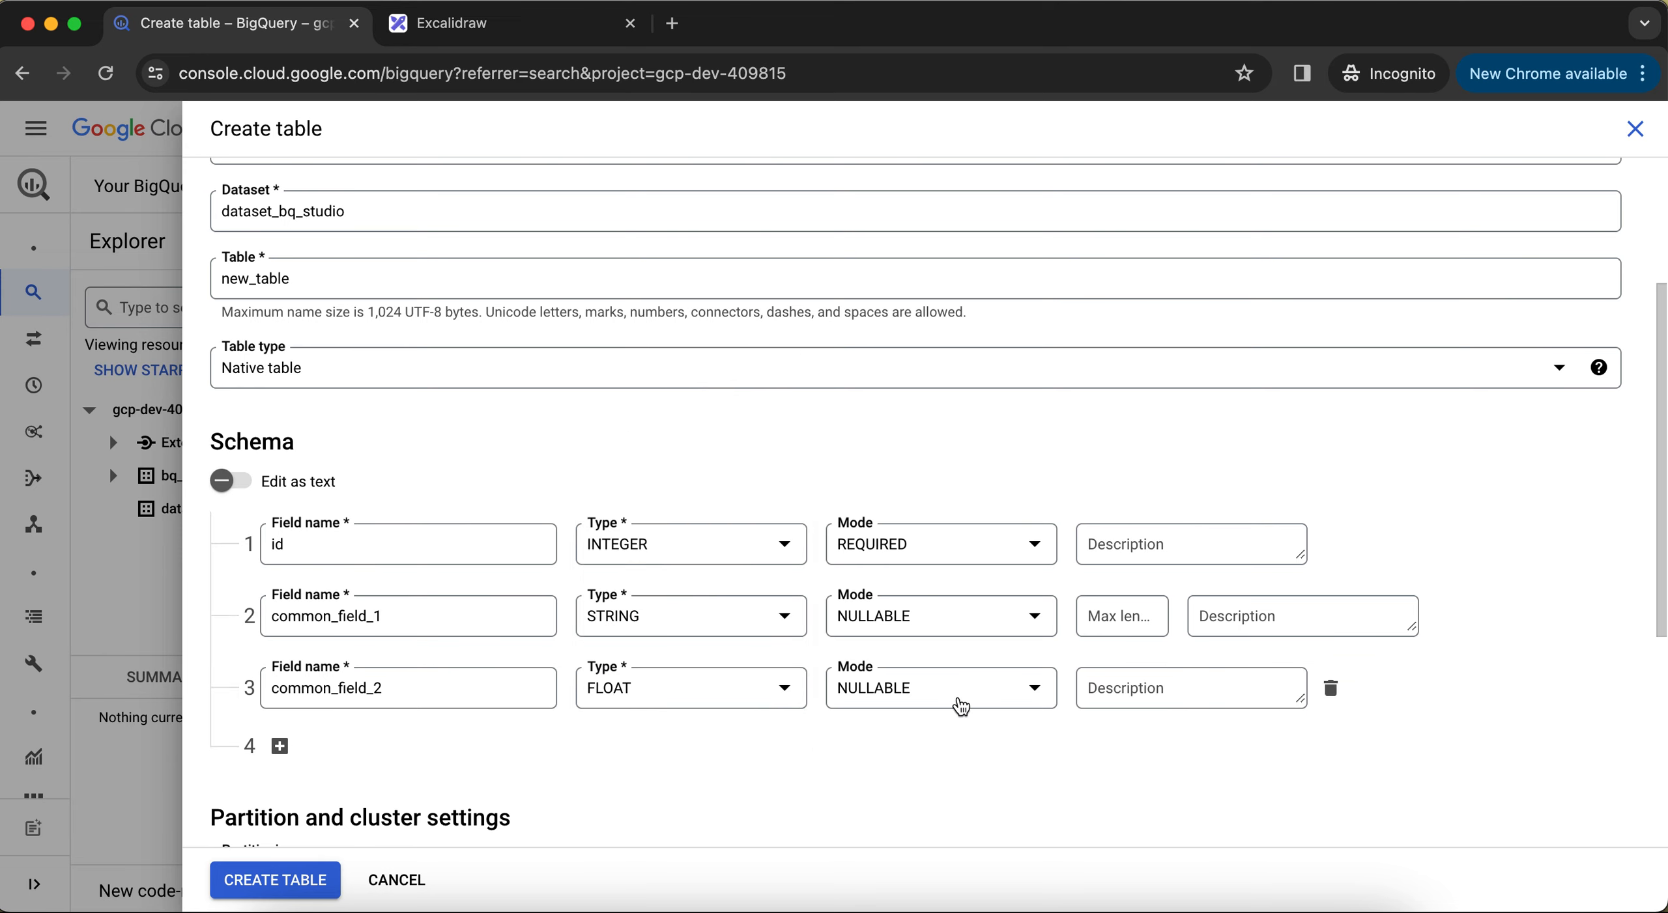
- Add a fourth schema field named create_date
{"action": "scroll", "coordinate": [927, 767], "scroll_direction": "down", "scroll_amount": 2}
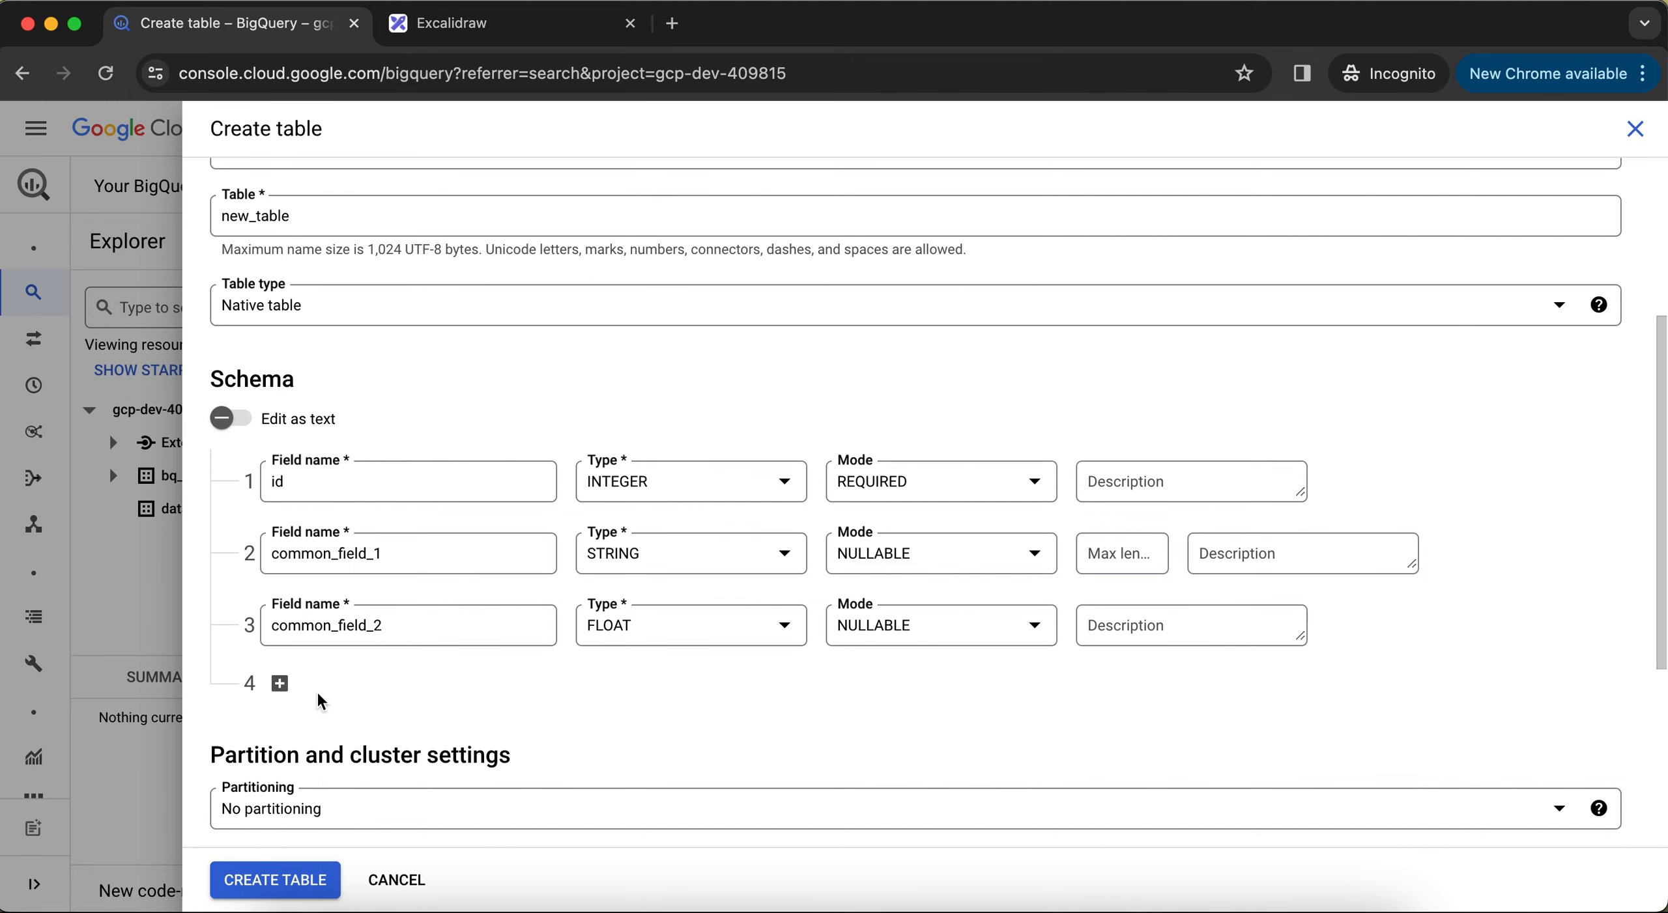
{"action": "left_click", "coordinate": [280, 685]}
{"action": "scroll", "coordinate": [450, 720], "scroll_direction": "down", "scroll_amount": 2}
{"action": "left_click", "coordinate": [451, 721]}
{"action": "left_click", "coordinate": [459, 638]}
{"action": "type", "text": "c"}
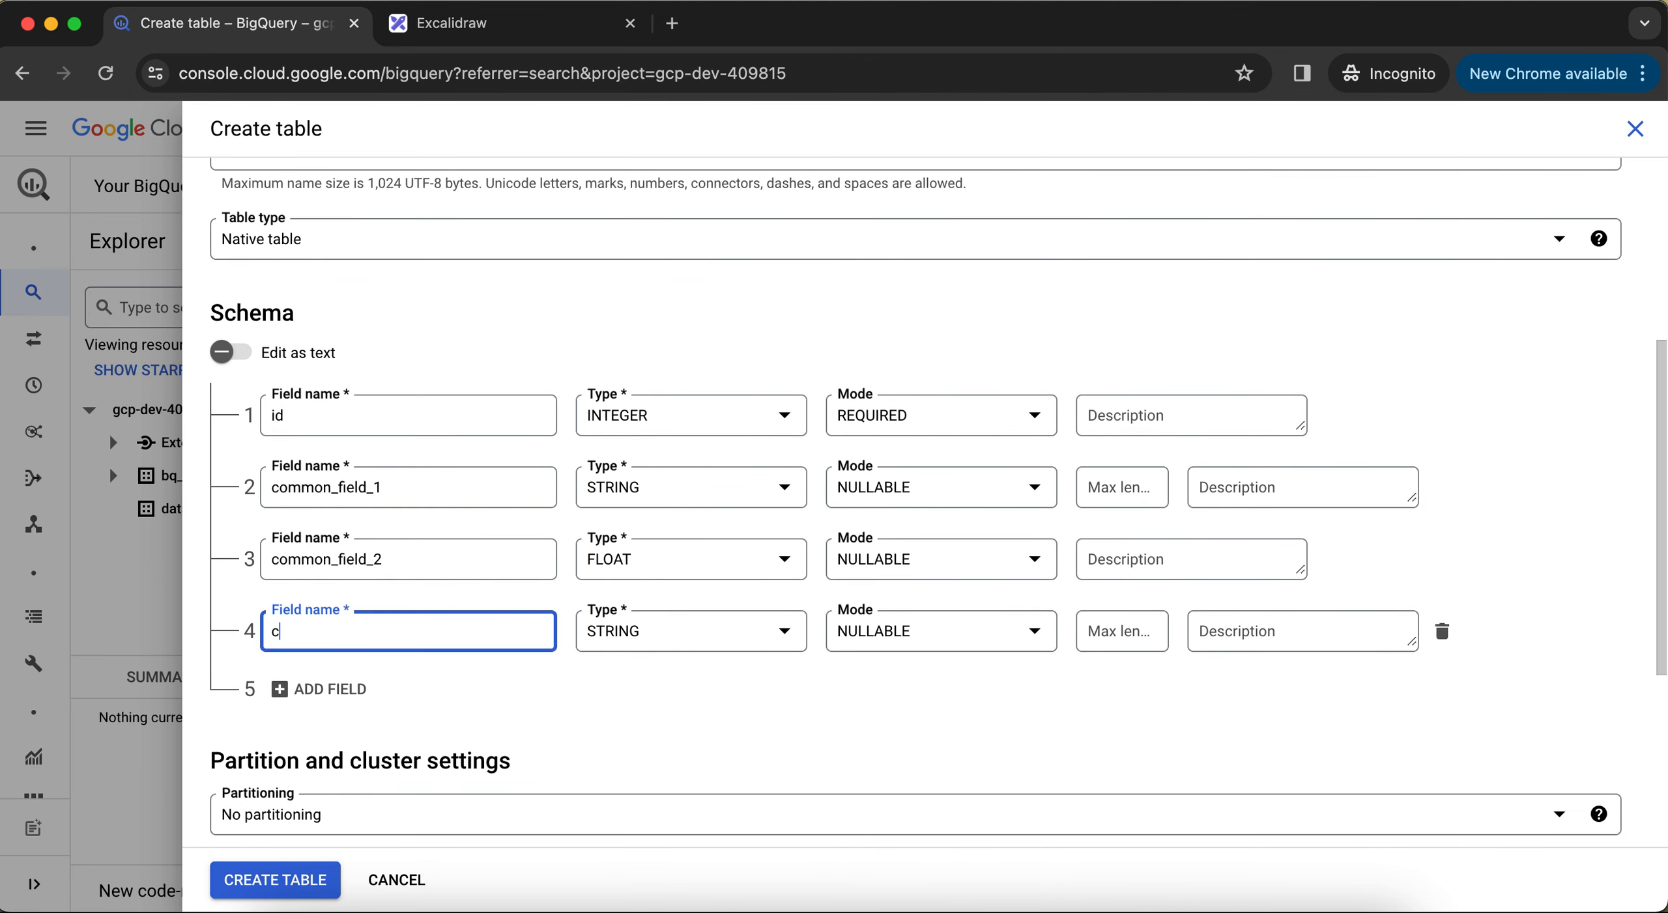
{"action": "type", "text": "reate_date"}
- Set the type of the create_date field to DATE
{"action": "left_click", "coordinate": [752, 637]}
{"action": "scroll", "coordinate": [706, 554], "scroll_direction": "down", "scroll_amount": 2}
{"action": "scroll", "coordinate": [706, 564], "scroll_direction": "down", "scroll_amount": 2}
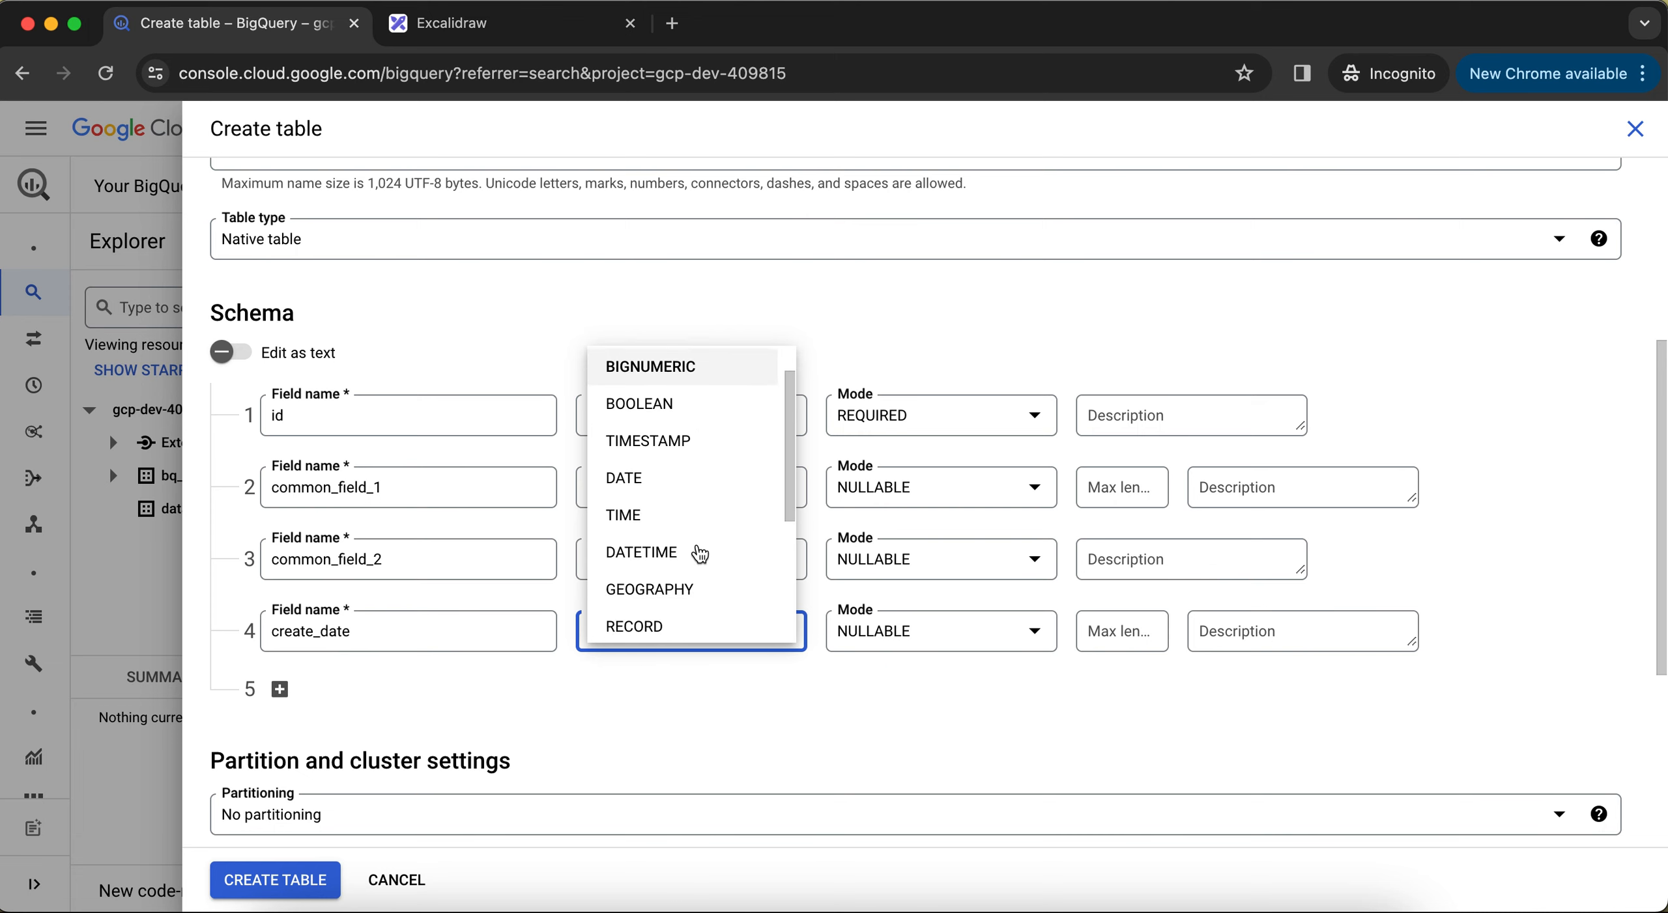
{"action": "scroll", "coordinate": [689, 510], "scroll_direction": "up", "scroll_amount": 4}
{"action": "scroll", "coordinate": [692, 512], "scroll_direction": "down", "scroll_amount": 5}
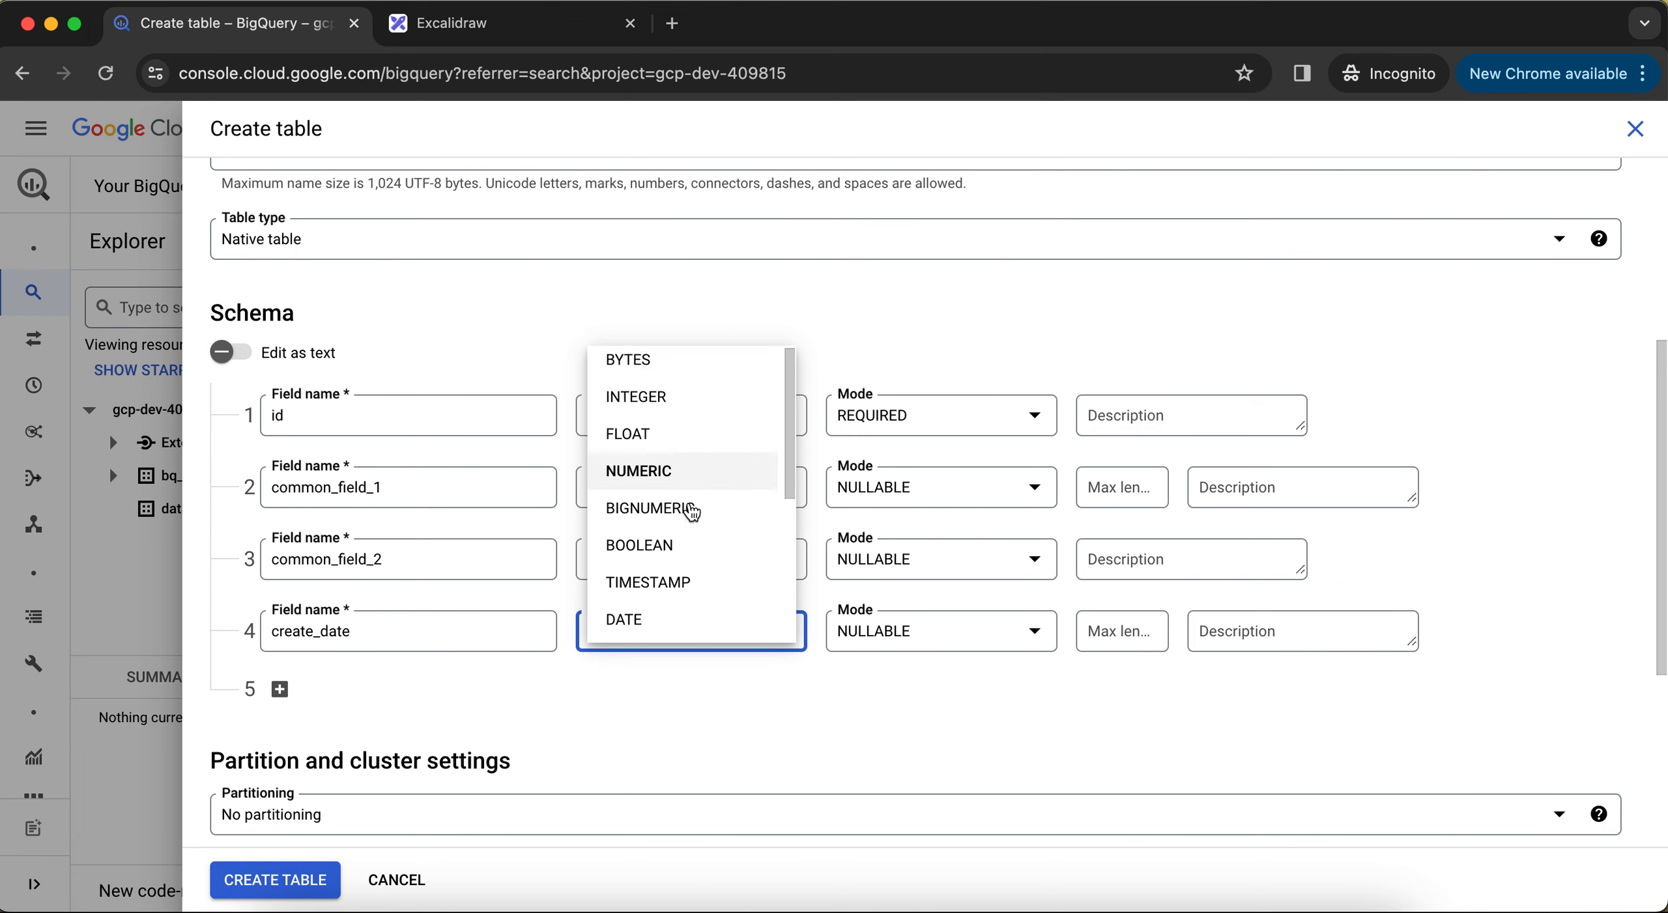
{"action": "scroll", "coordinate": [692, 512], "scroll_direction": "up", "scroll_amount": 5}
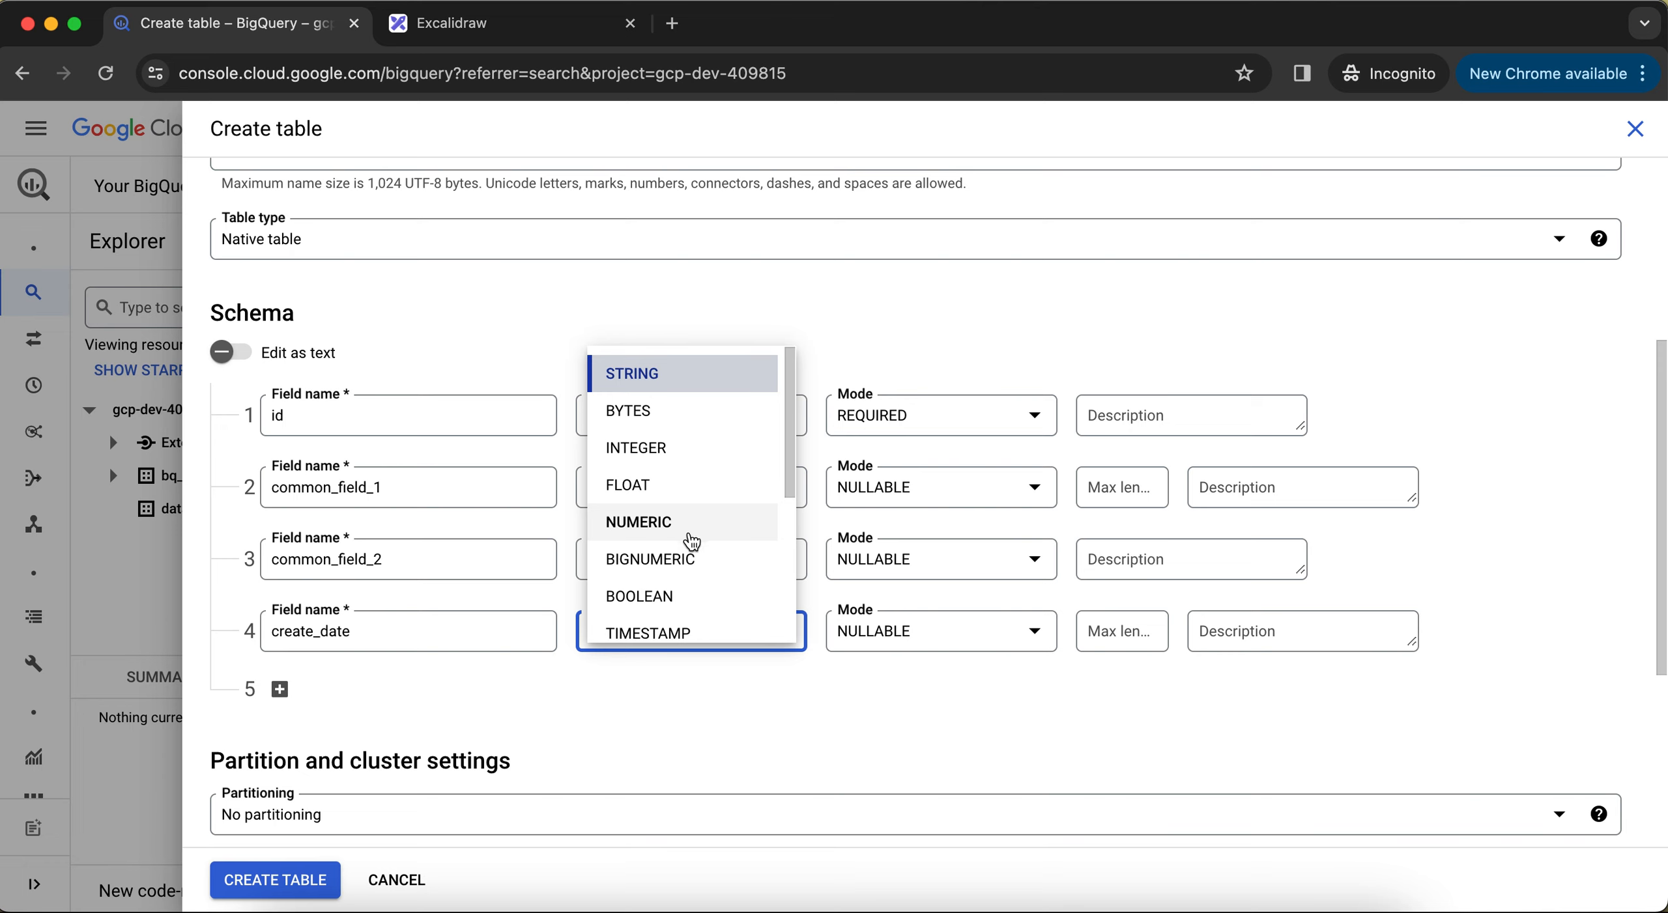
{"action": "scroll", "coordinate": [690, 537], "scroll_direction": "down", "scroll_amount": 5}
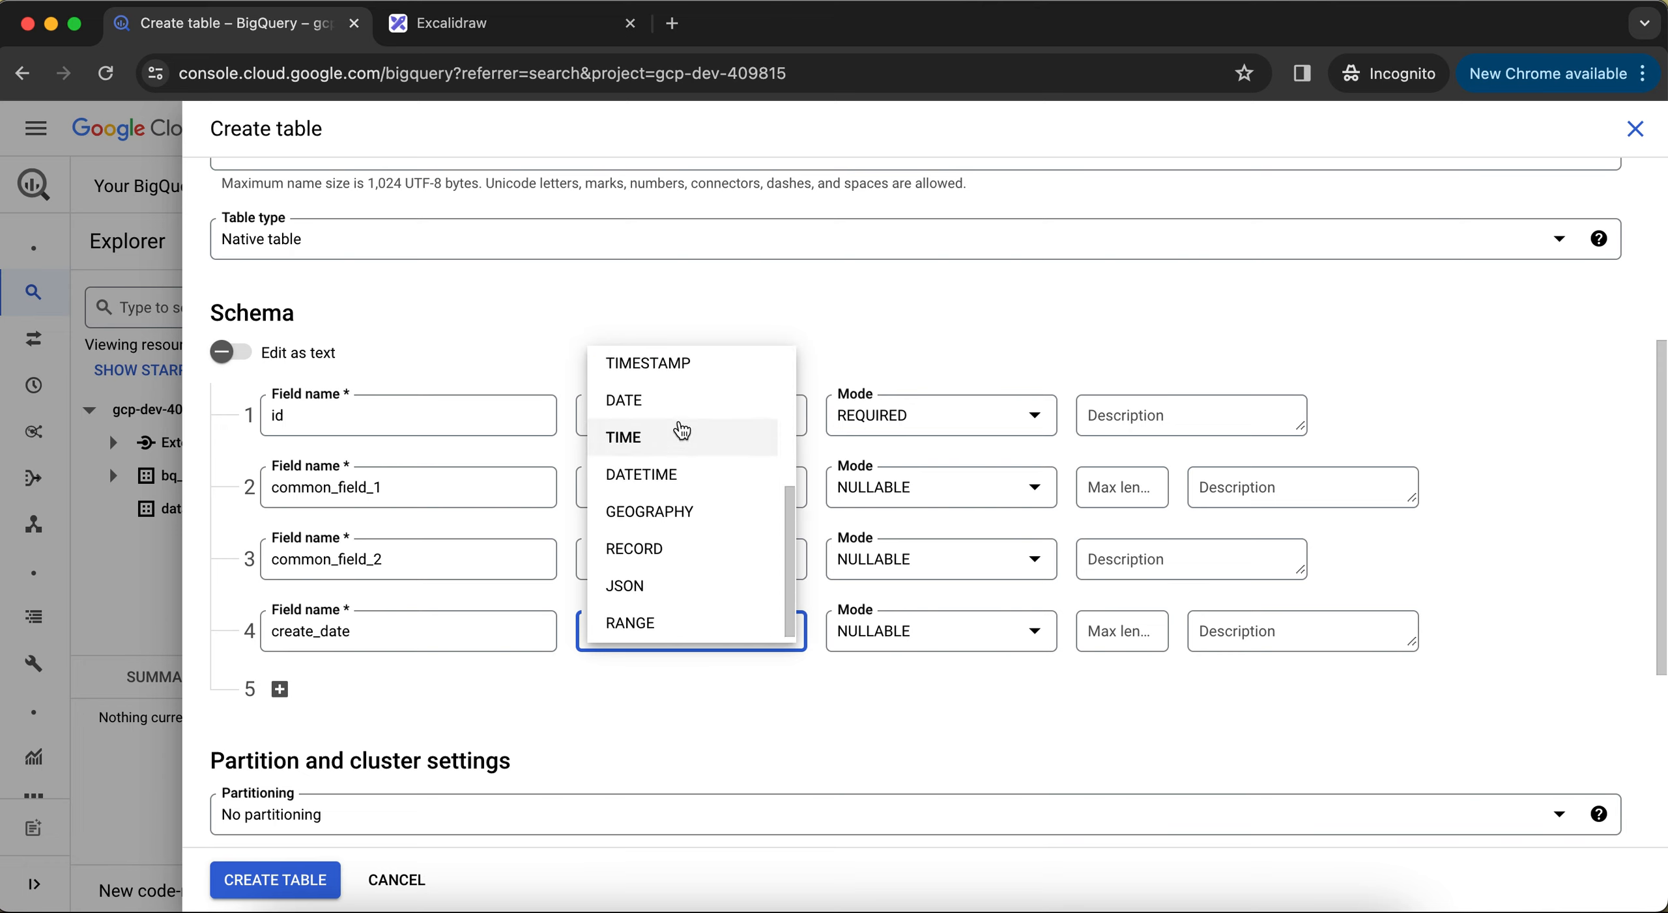
{"action": "left_click", "coordinate": [674, 412]}
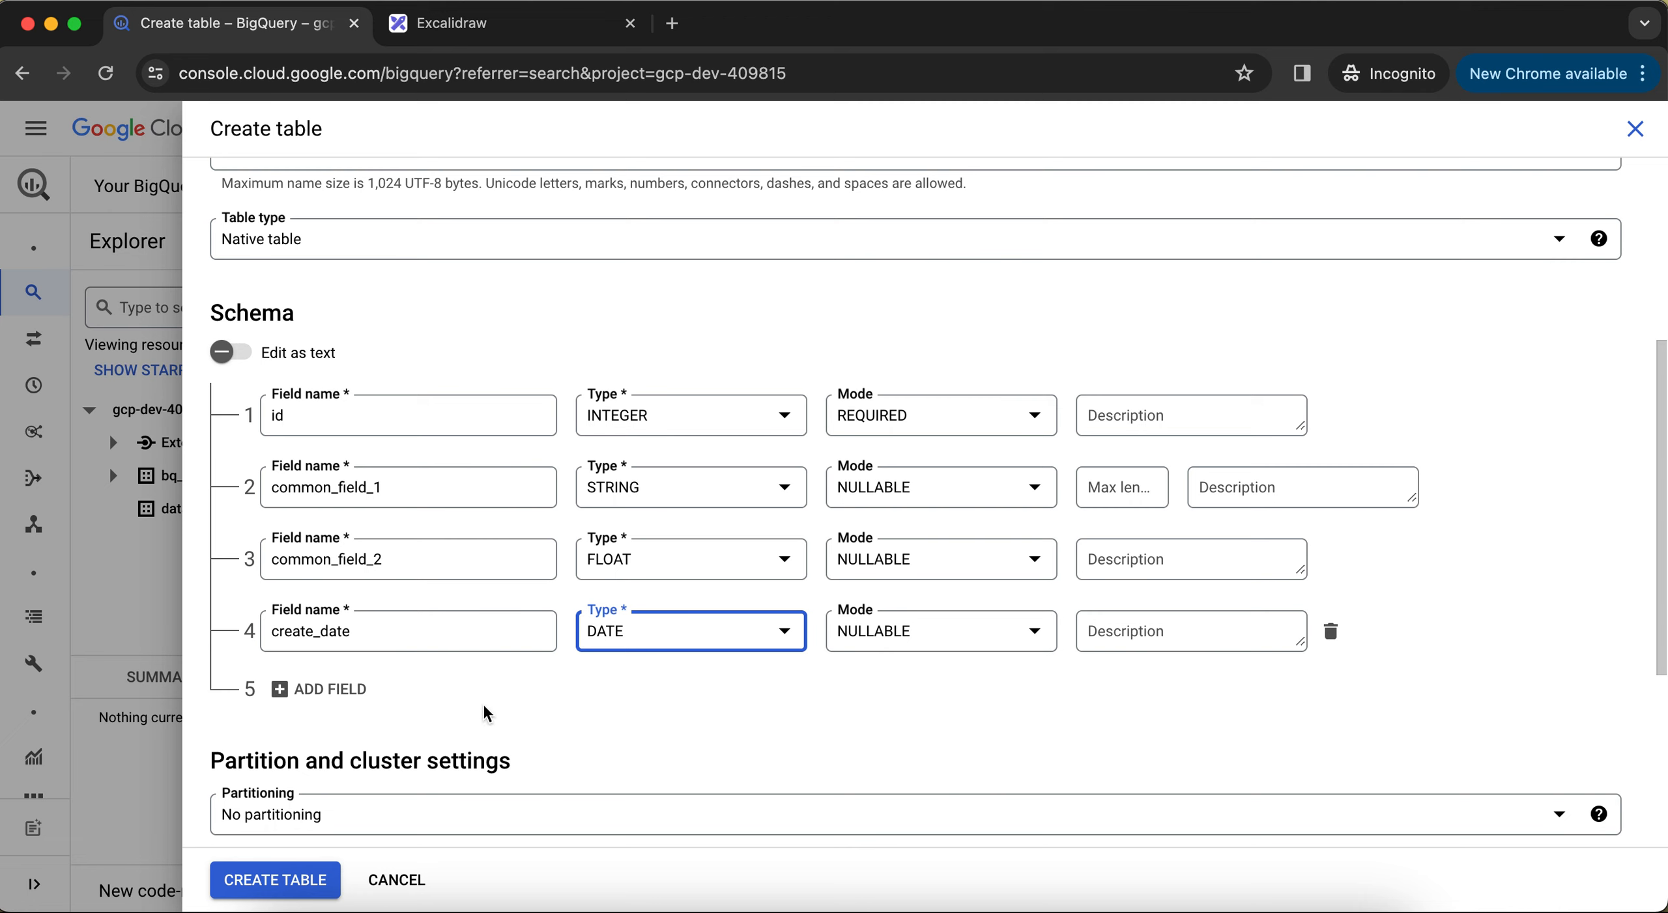
- Set the mode of the create_date field to REQUIRED
{"action": "left_click", "coordinate": [806, 709]}
{"action": "left_click", "coordinate": [921, 648]}
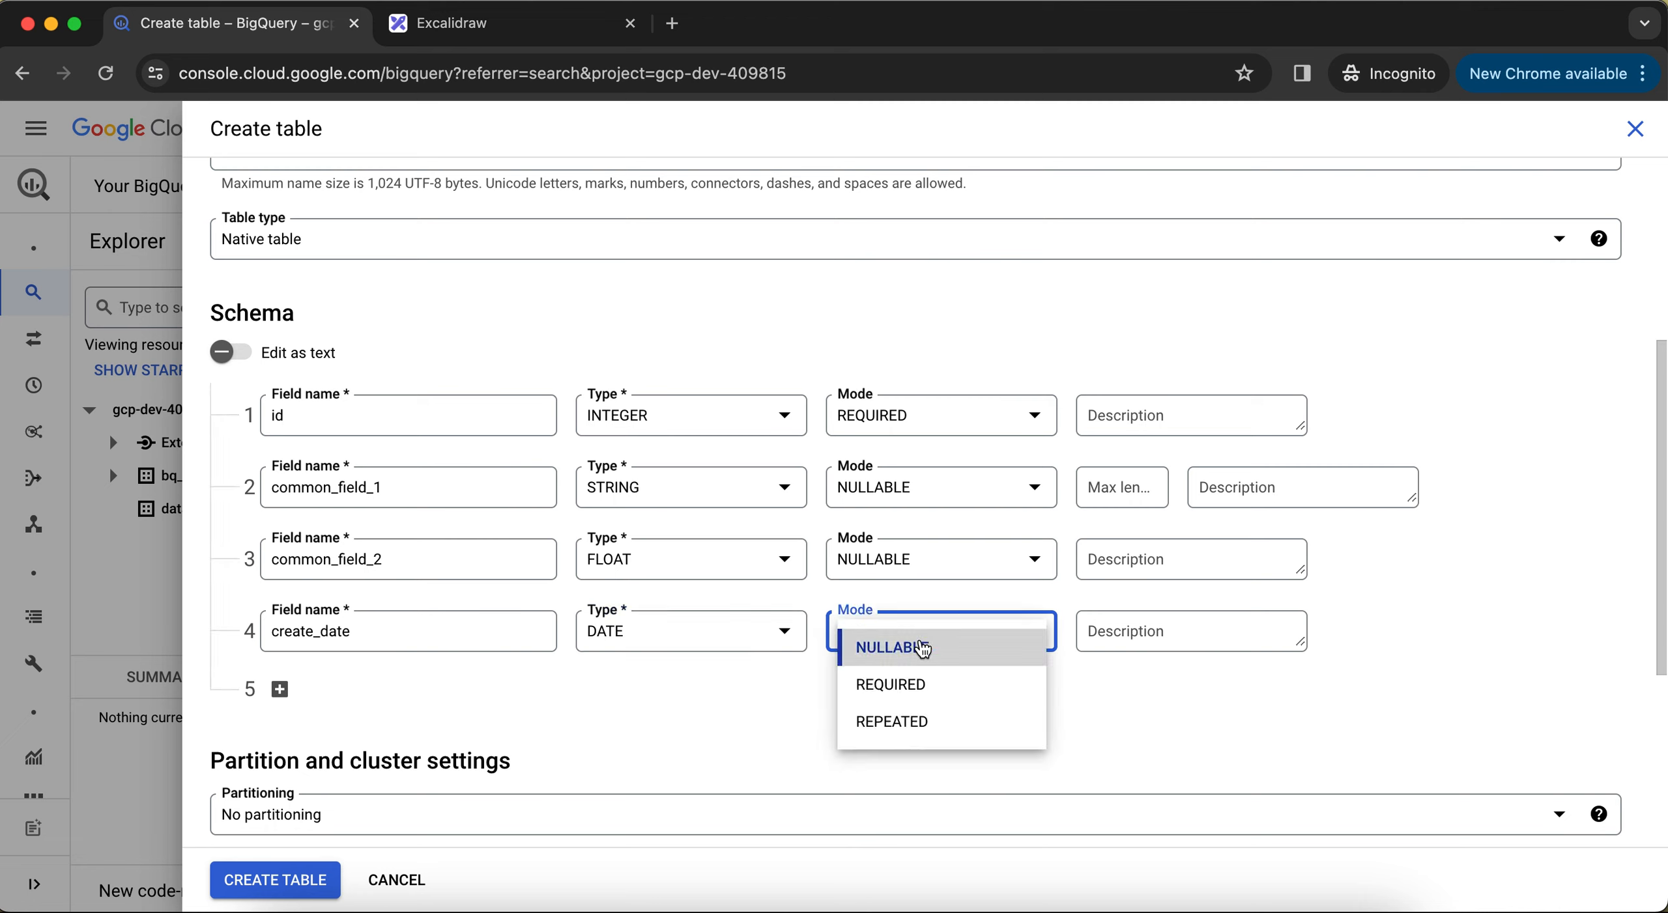
{"action": "left_click", "coordinate": [938, 686]}
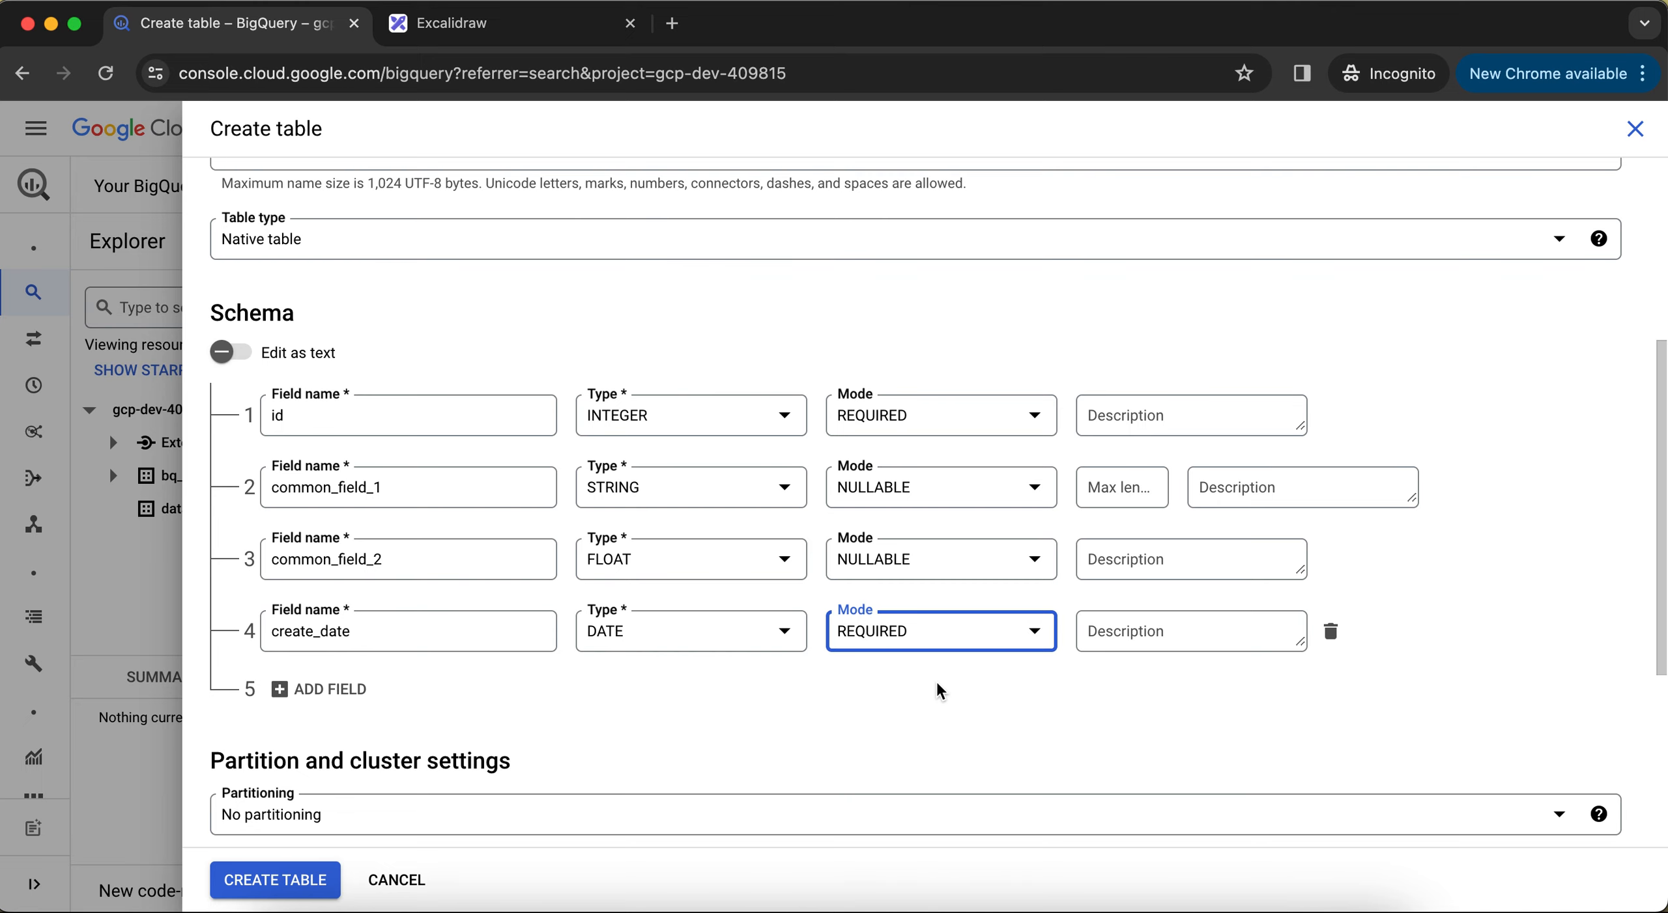
{"action": "left_click", "coordinate": [1544, 632]}
- Create the table, keeping No partitioning and leaving the clustering order empty
{"action": "scroll", "coordinate": [964, 669], "scroll_direction": "down", "scroll_amount": 5}
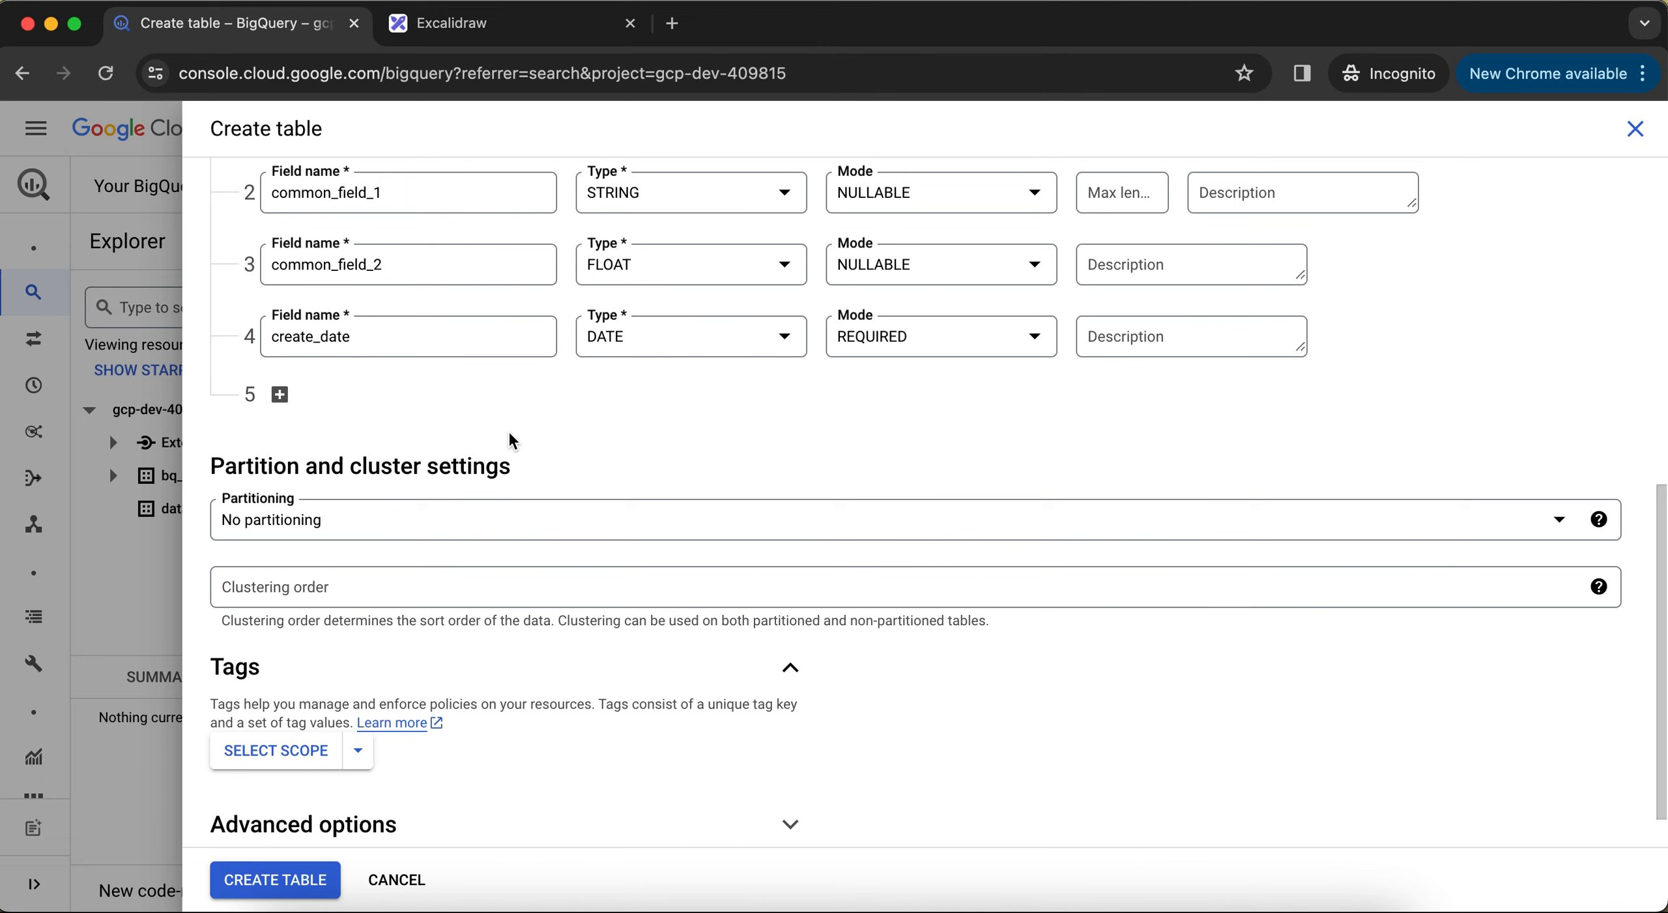
{"action": "scroll", "coordinate": [459, 645], "scroll_direction": "down", "scroll_amount": 1}
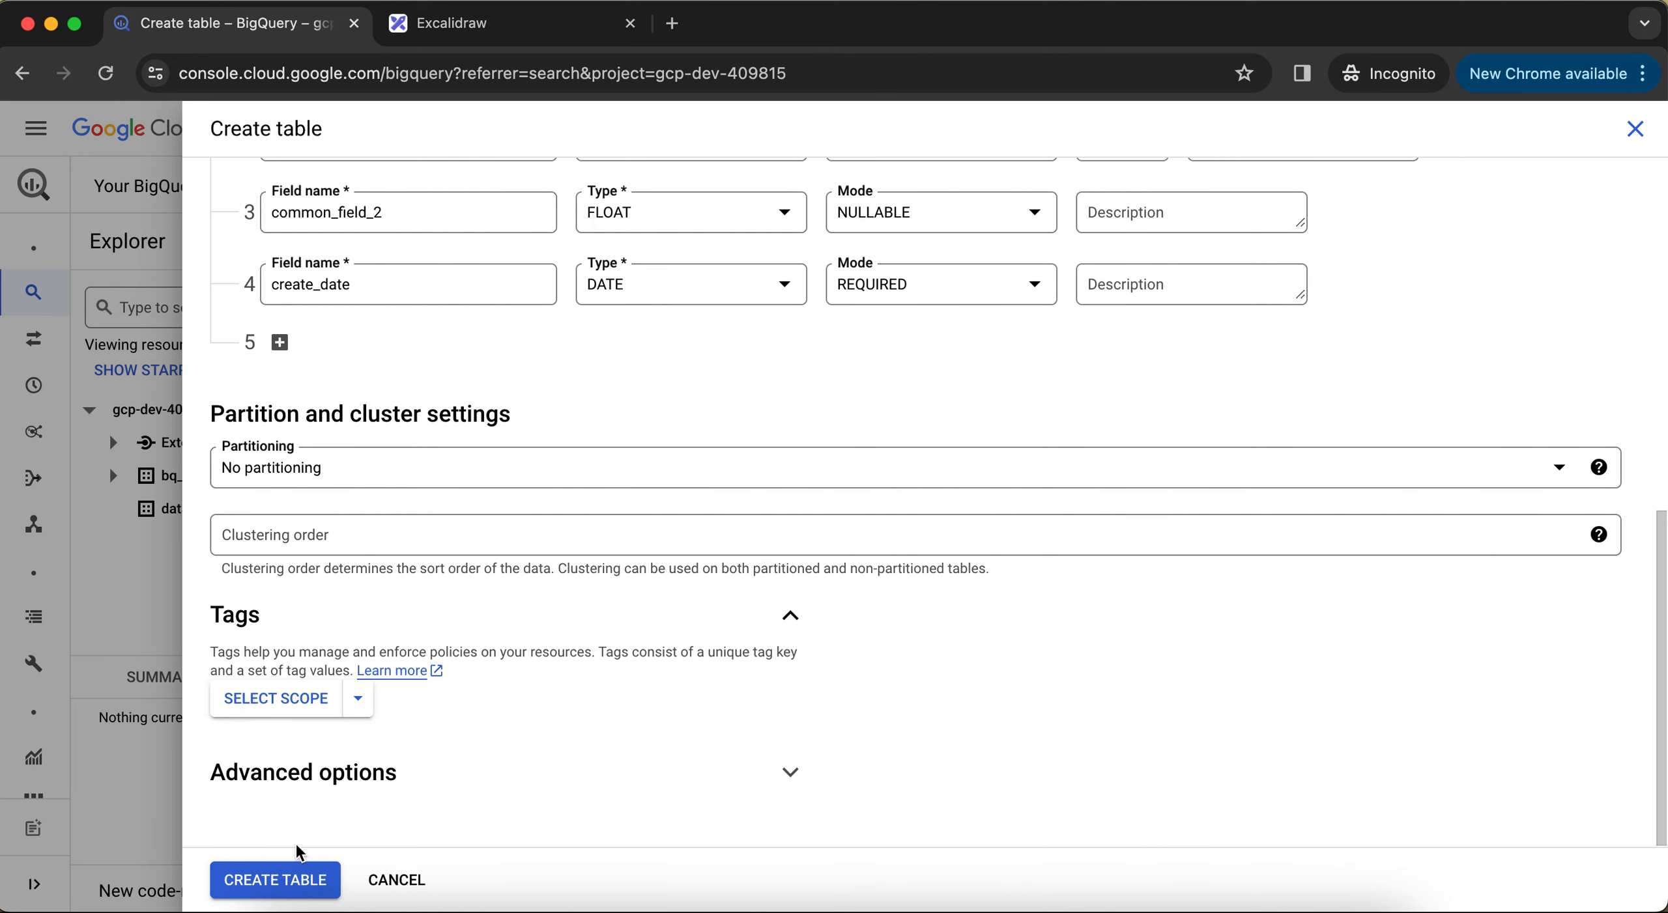
{"action": "left_click", "coordinate": [283, 881]}
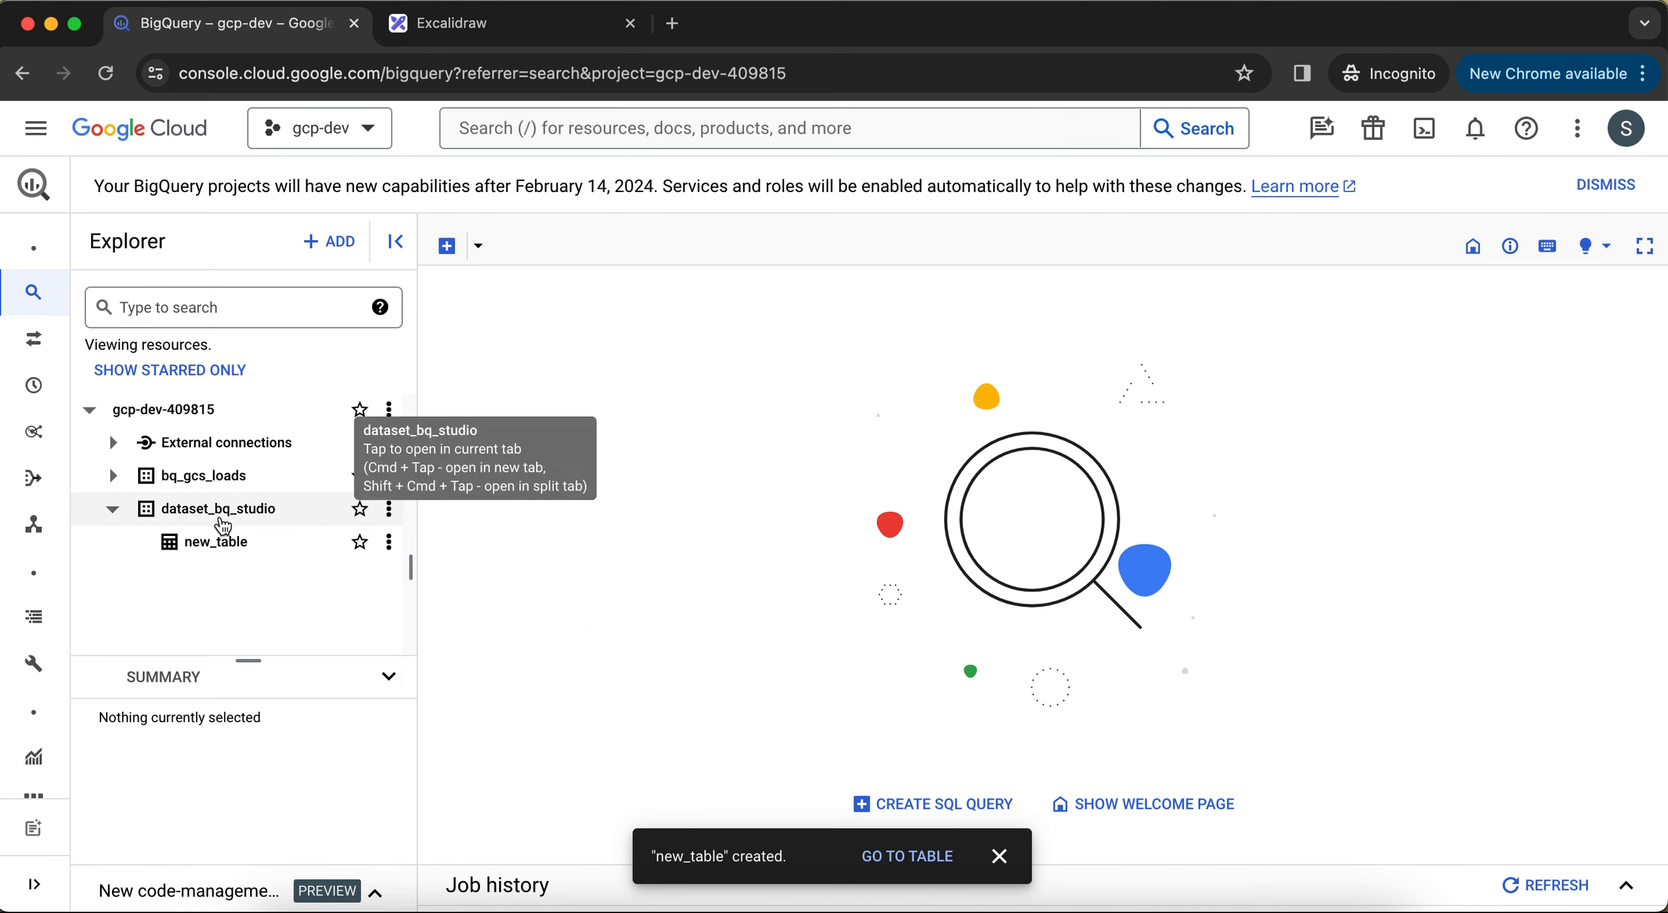
- Open new_table from dataset_bq_studio and examine its schema, its details including the data location, and its storage info
{"action": "left_click", "coordinate": [261, 553]}
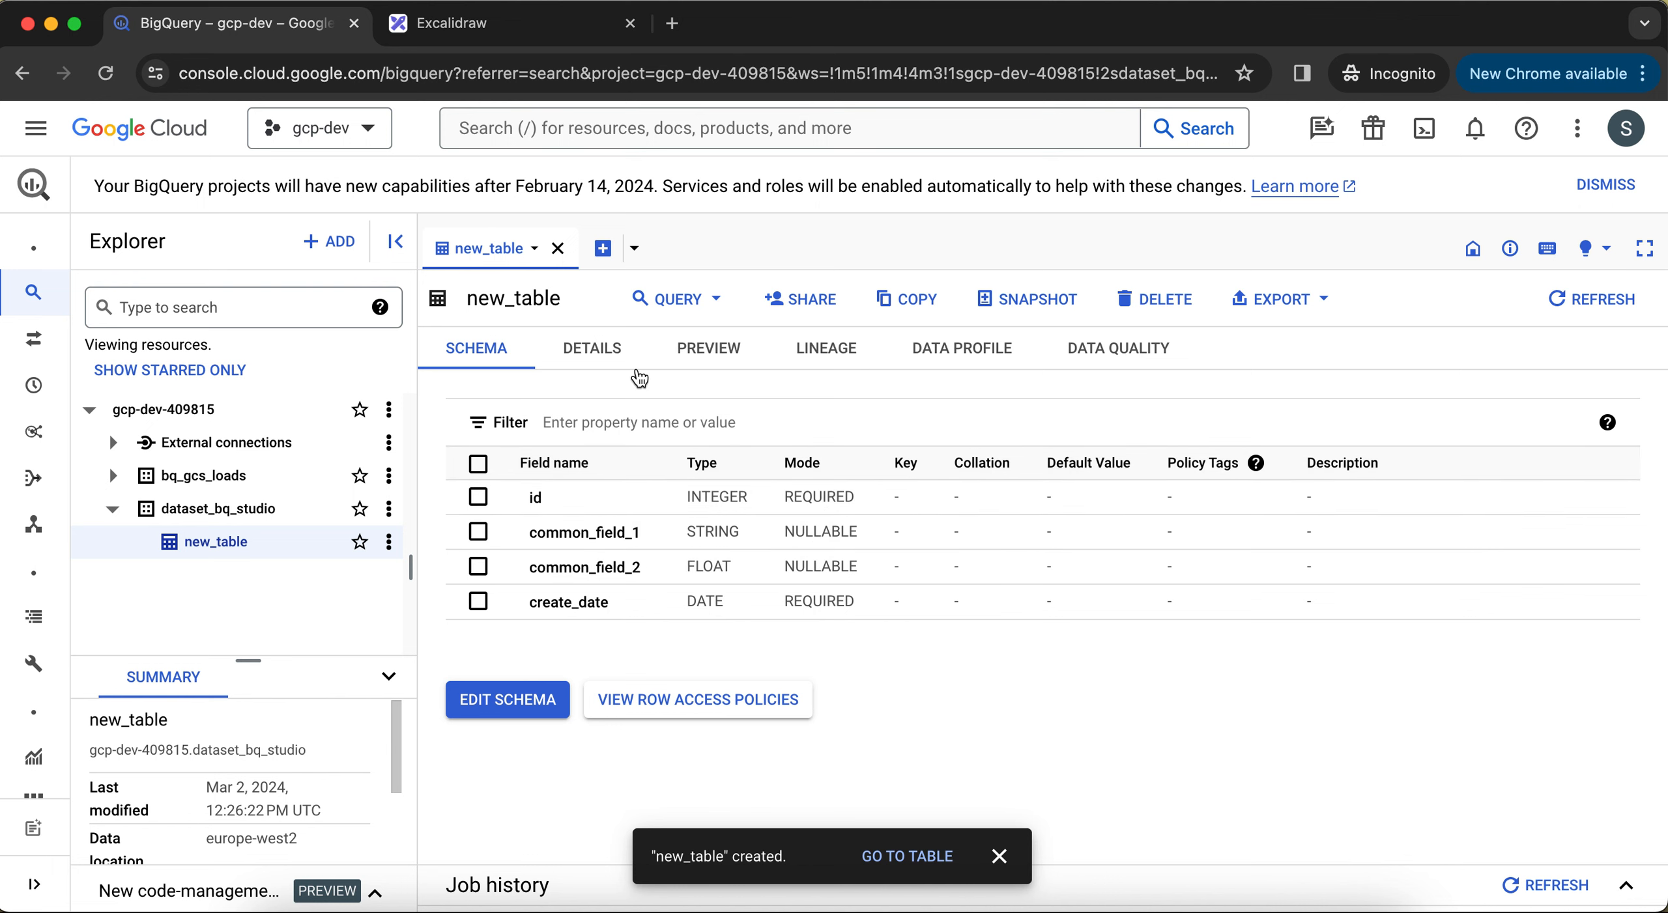
{"action": "left_click", "coordinate": [590, 347]}
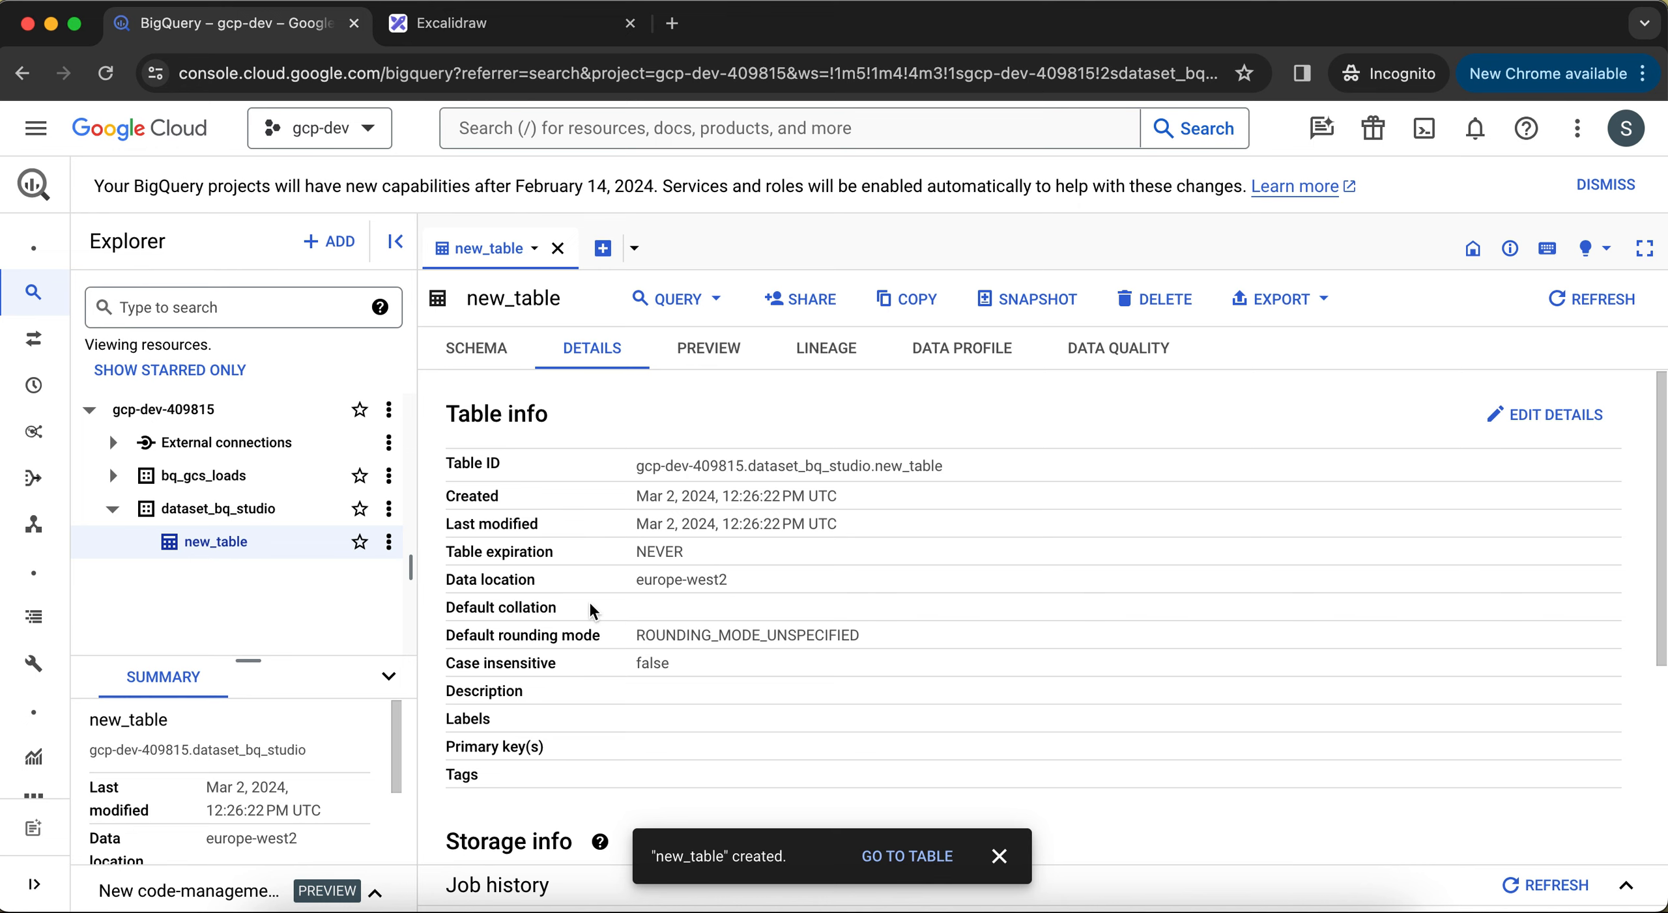
{"action": "left_click_drag", "start_coordinate": [639, 583], "coordinate": [717, 586]}
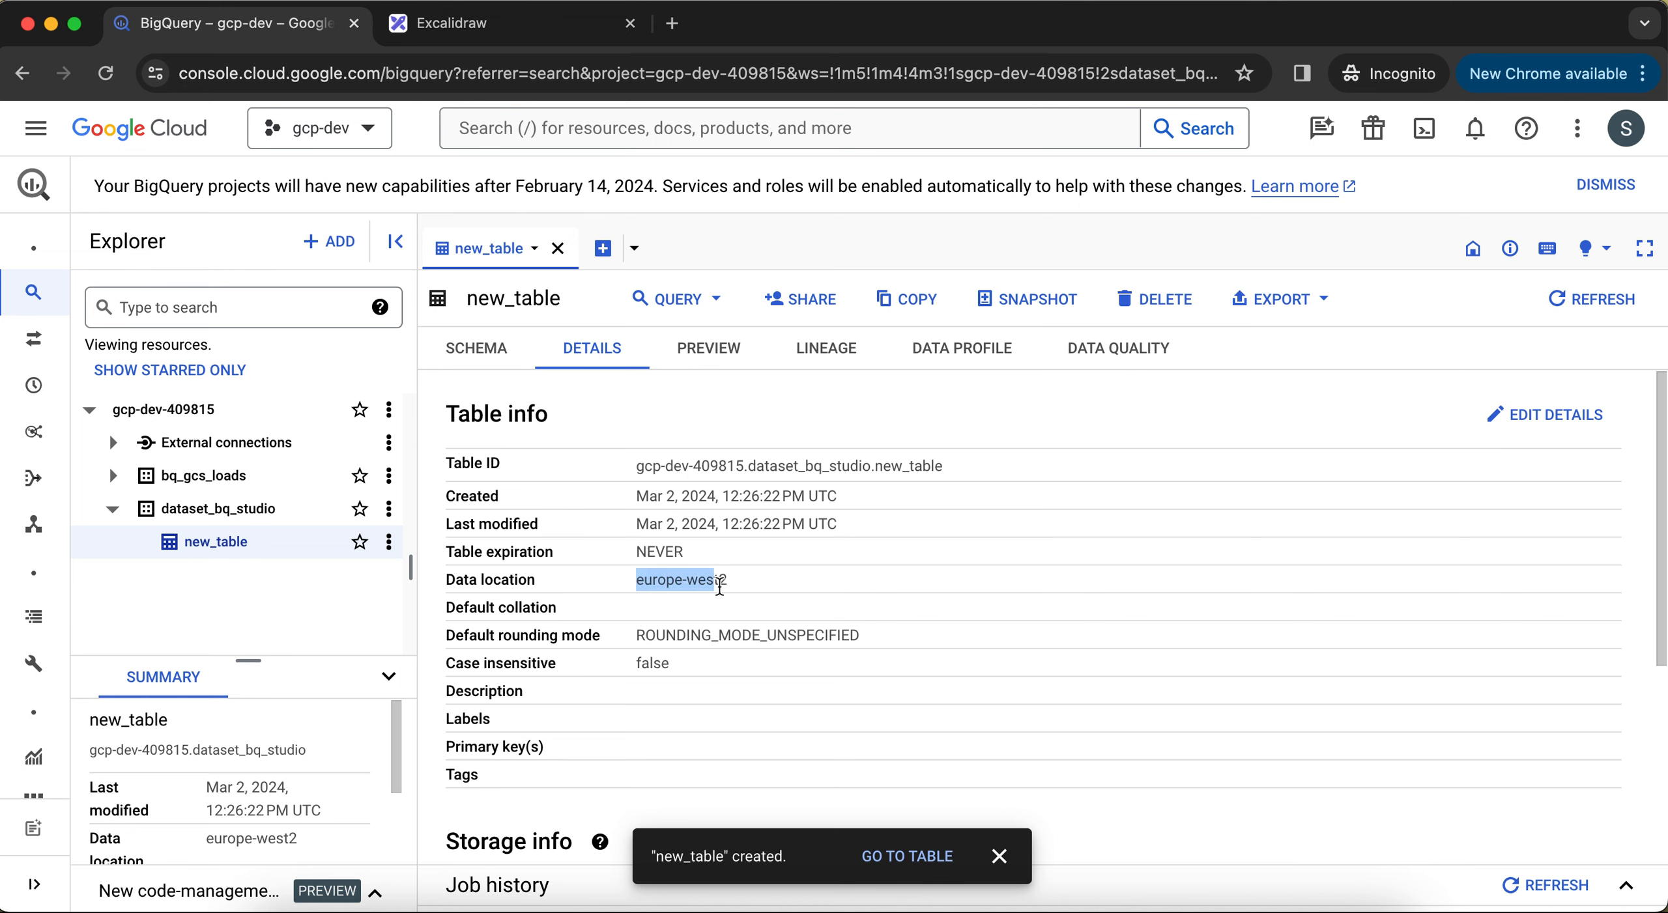
{"action": "scroll", "coordinate": [696, 587], "scroll_direction": "down", "scroll_amount": 5}
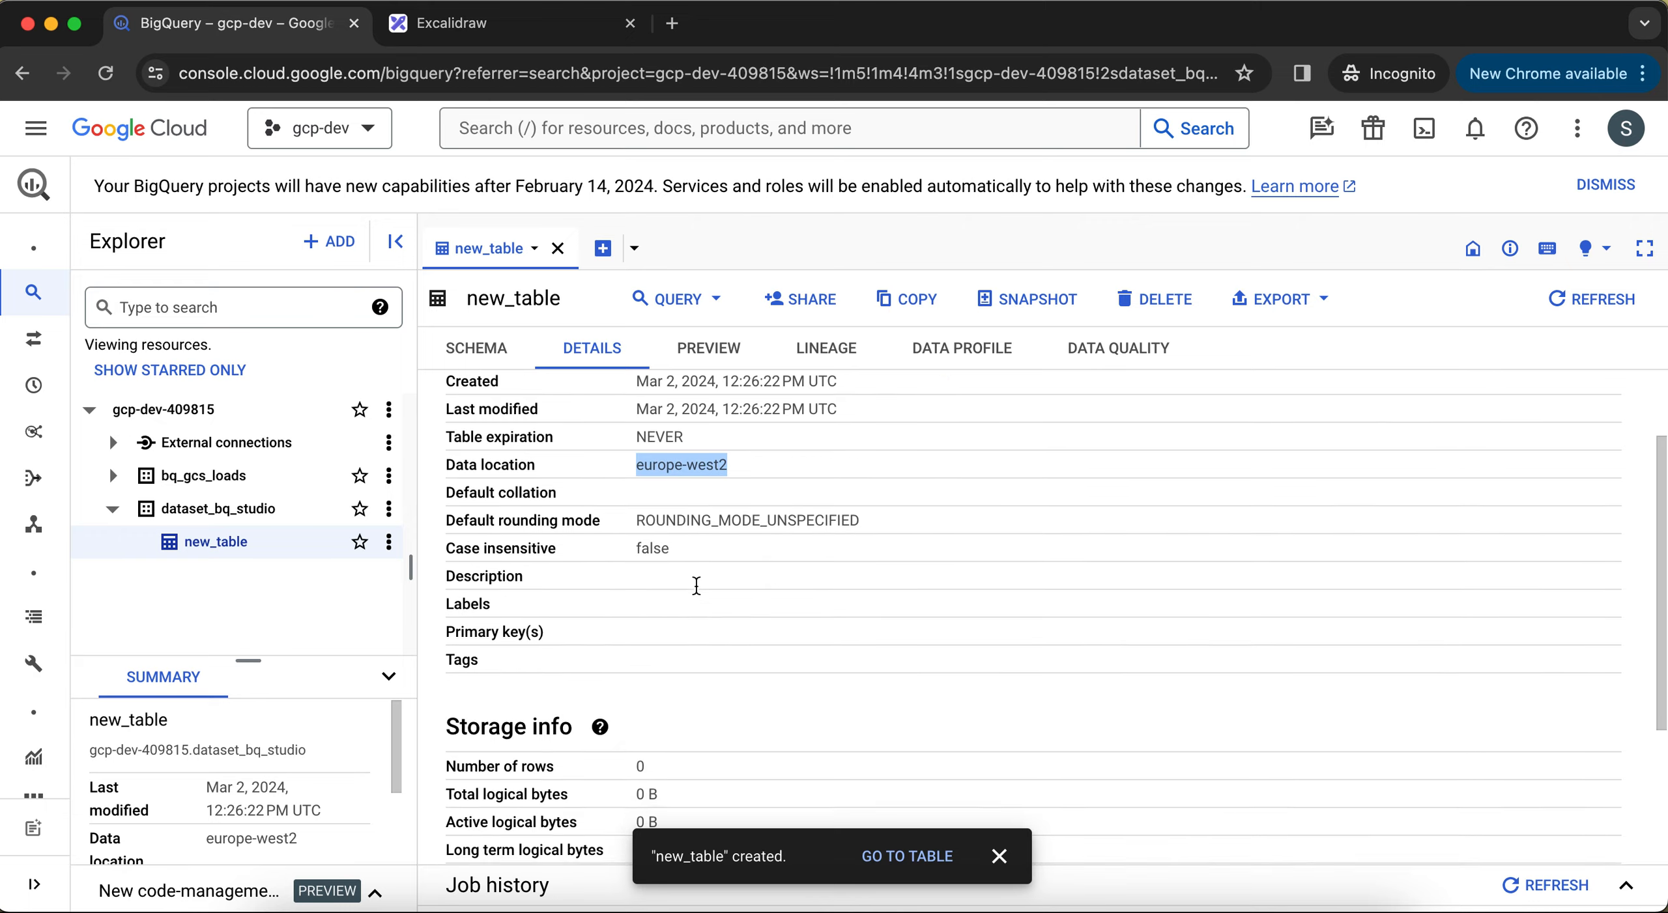